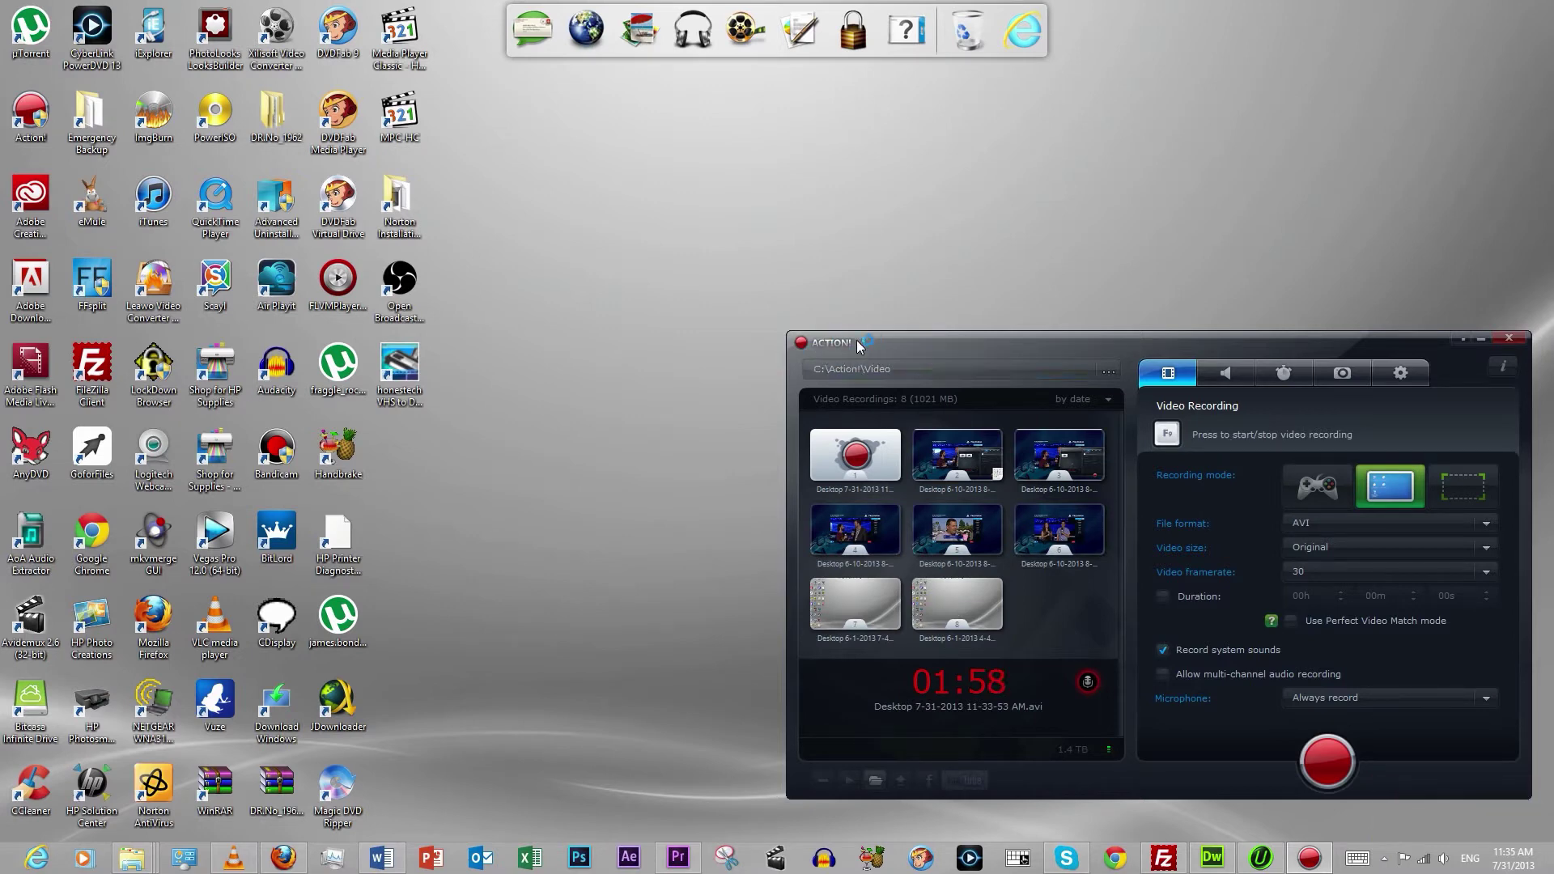
# Minimize the Action! recorder window so the desktop shows while recording continues
pyautogui.click(1482, 339)
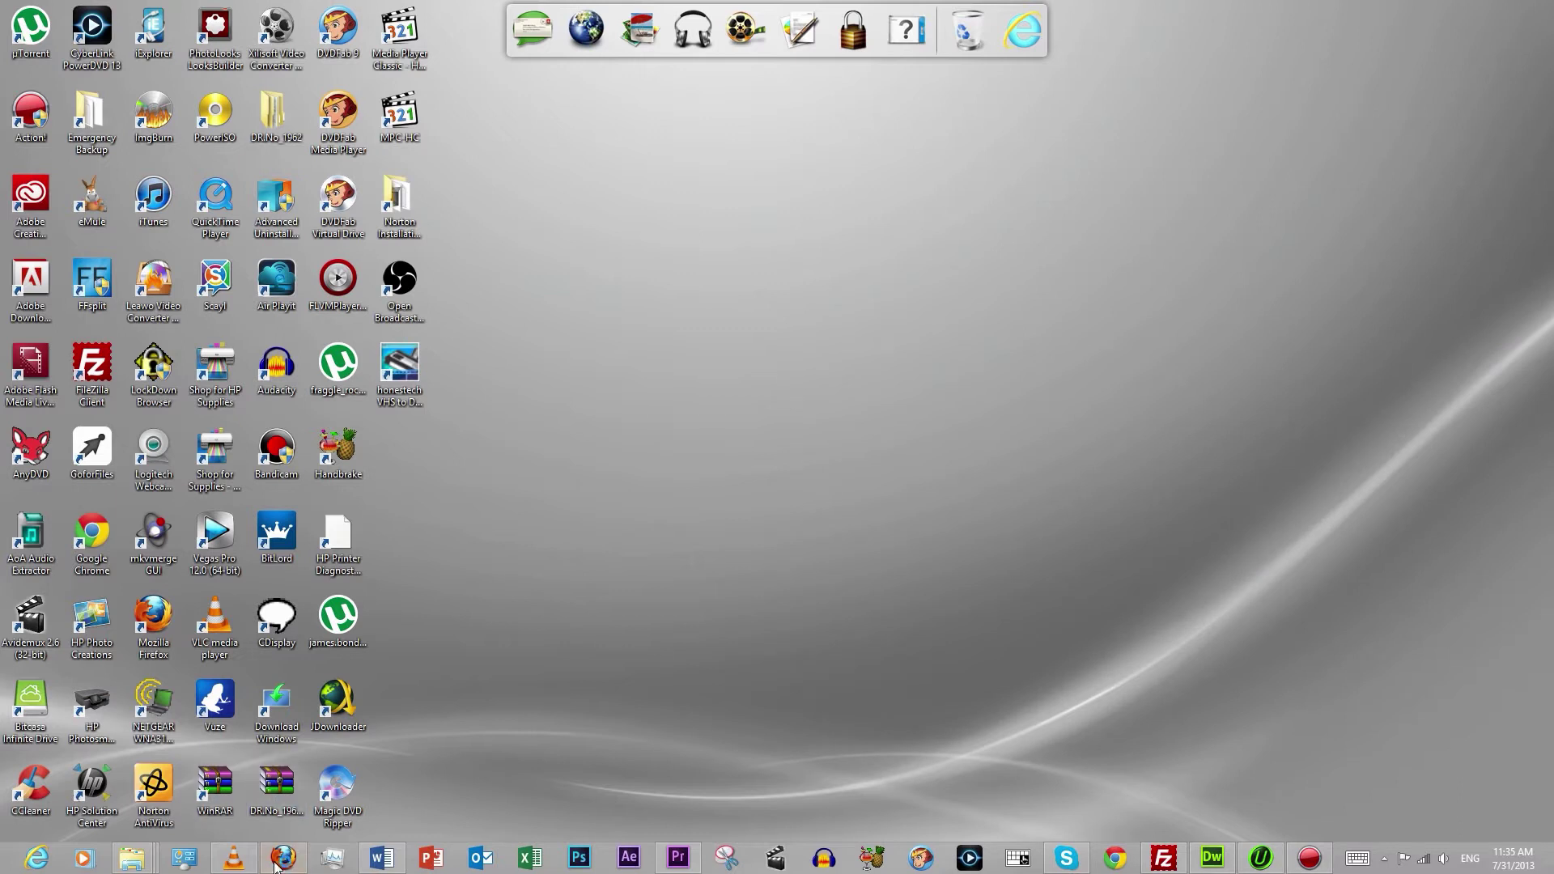
# Bring Firefox forward on the Sabrent USA downloads tab
pyautogui.moveTo(289, 865)
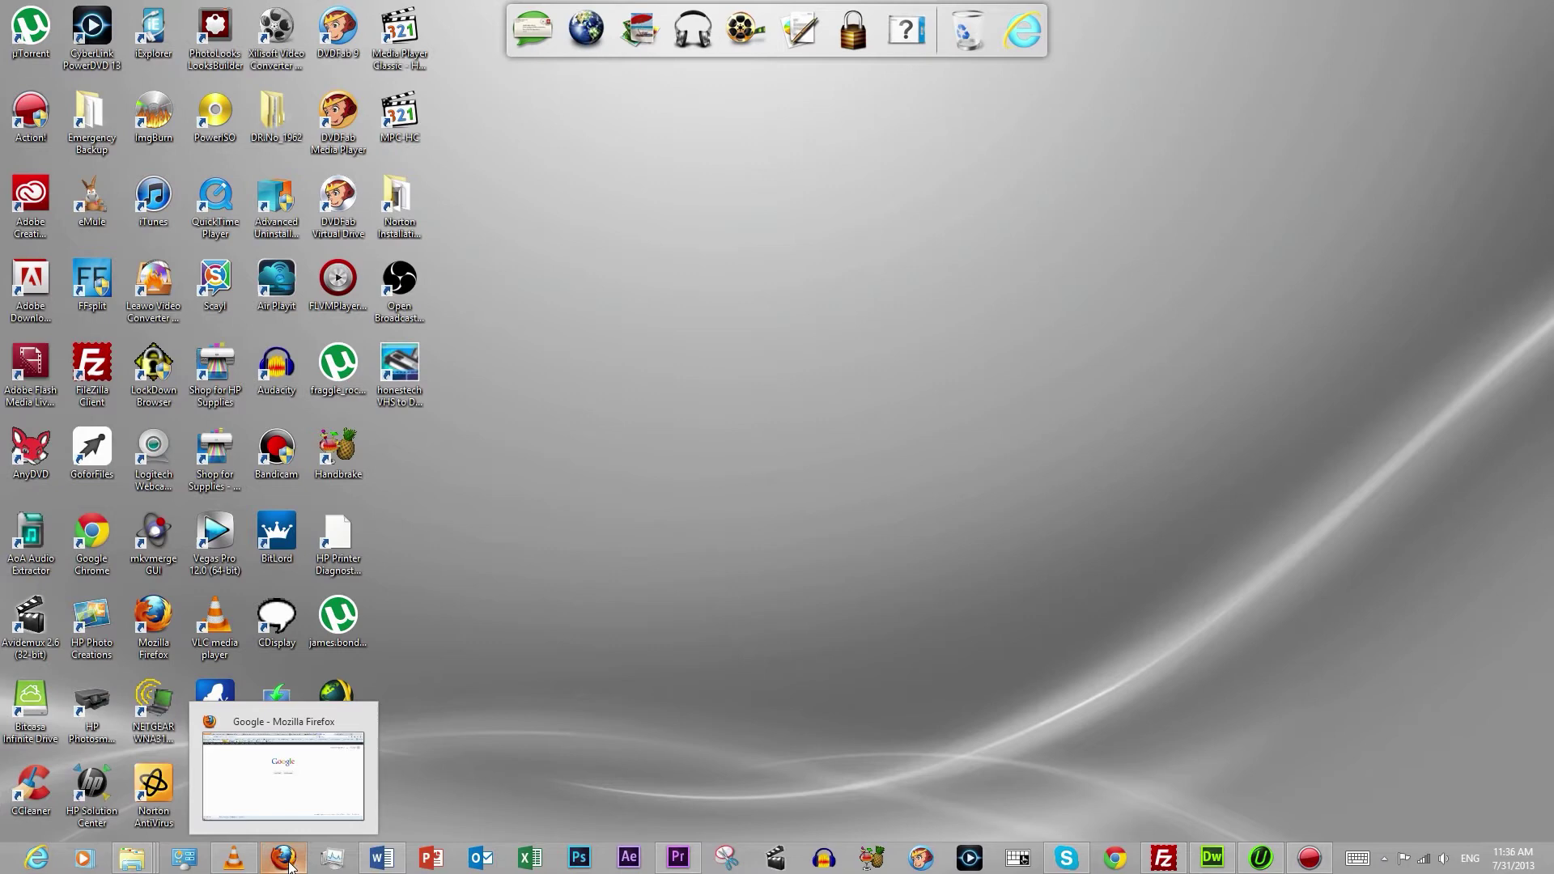
pyautogui.click(289, 865)
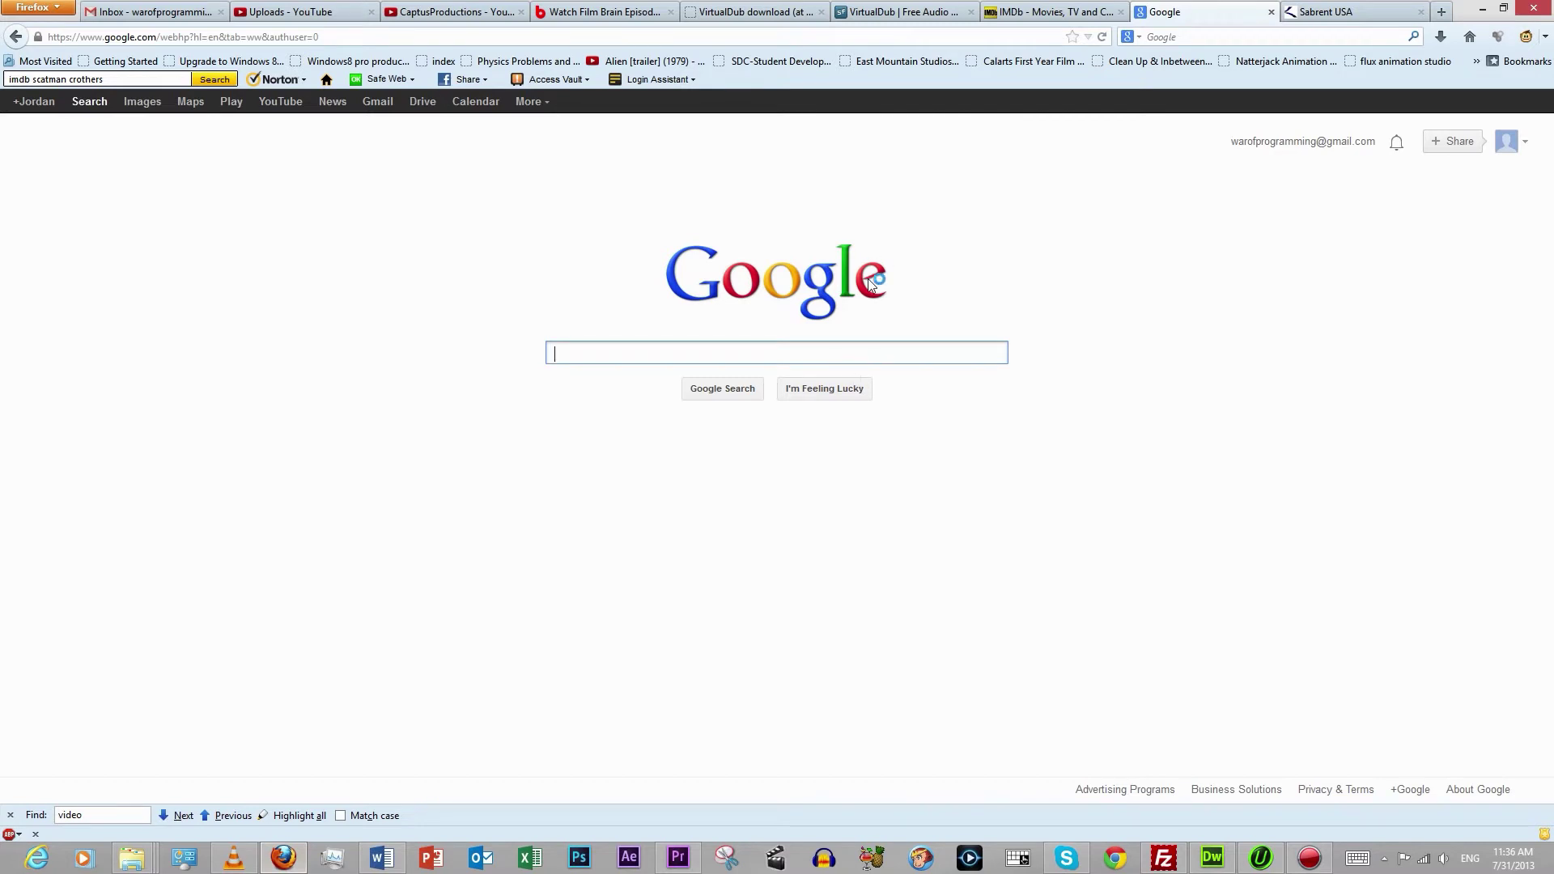
pyautogui.click(1341, 14)
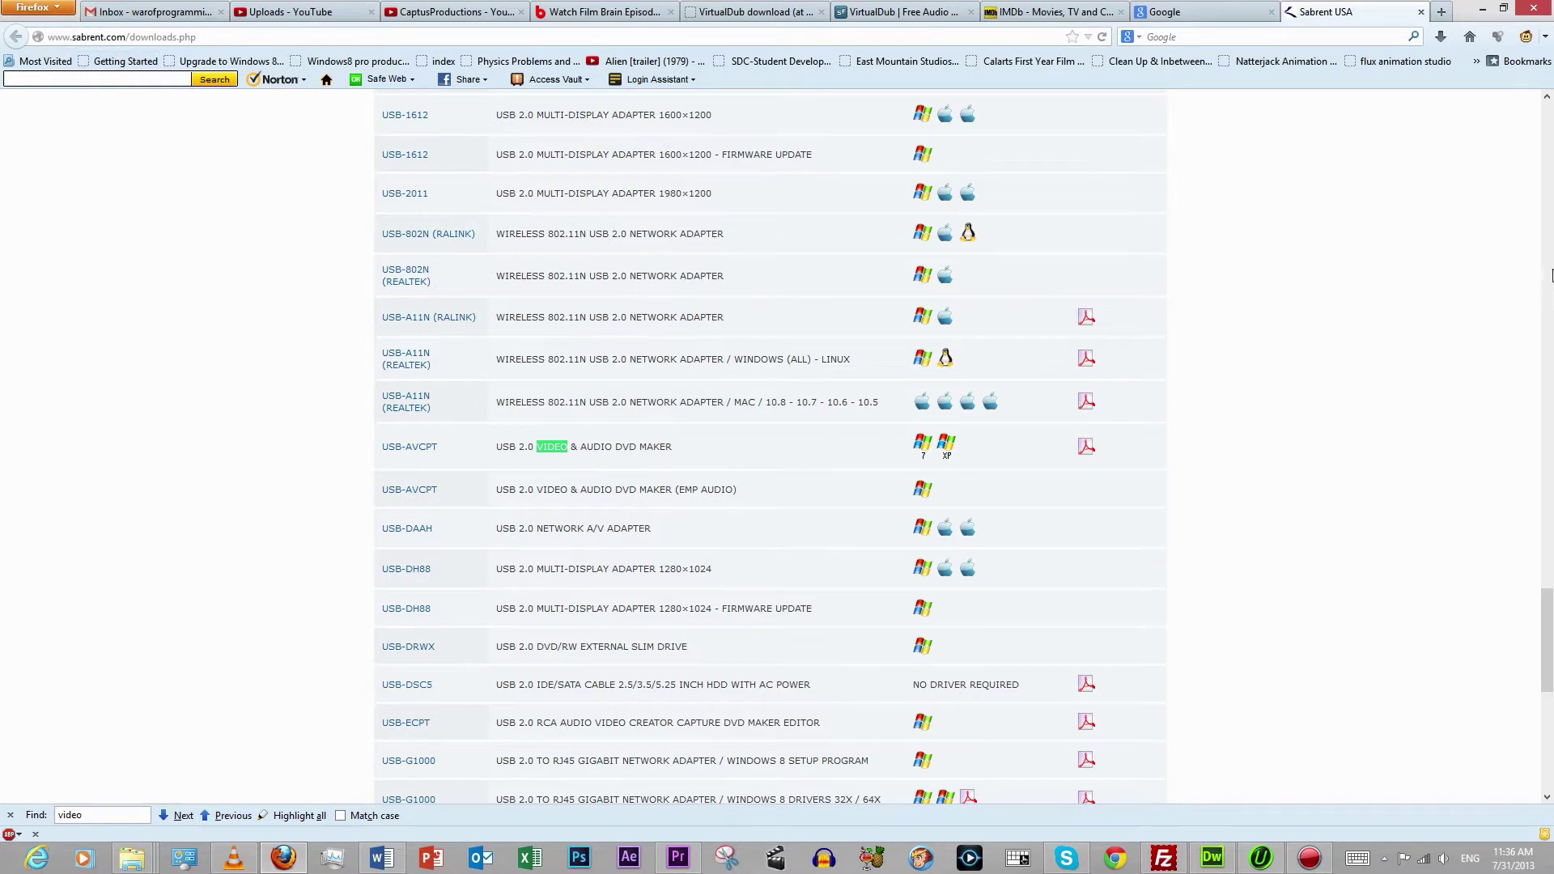
# Clear the Find bar text and scroll down to the USB-AVCPT driver rows
pyautogui.moveTo(1546, 639); pyautogui.dragTo(1545, 129)
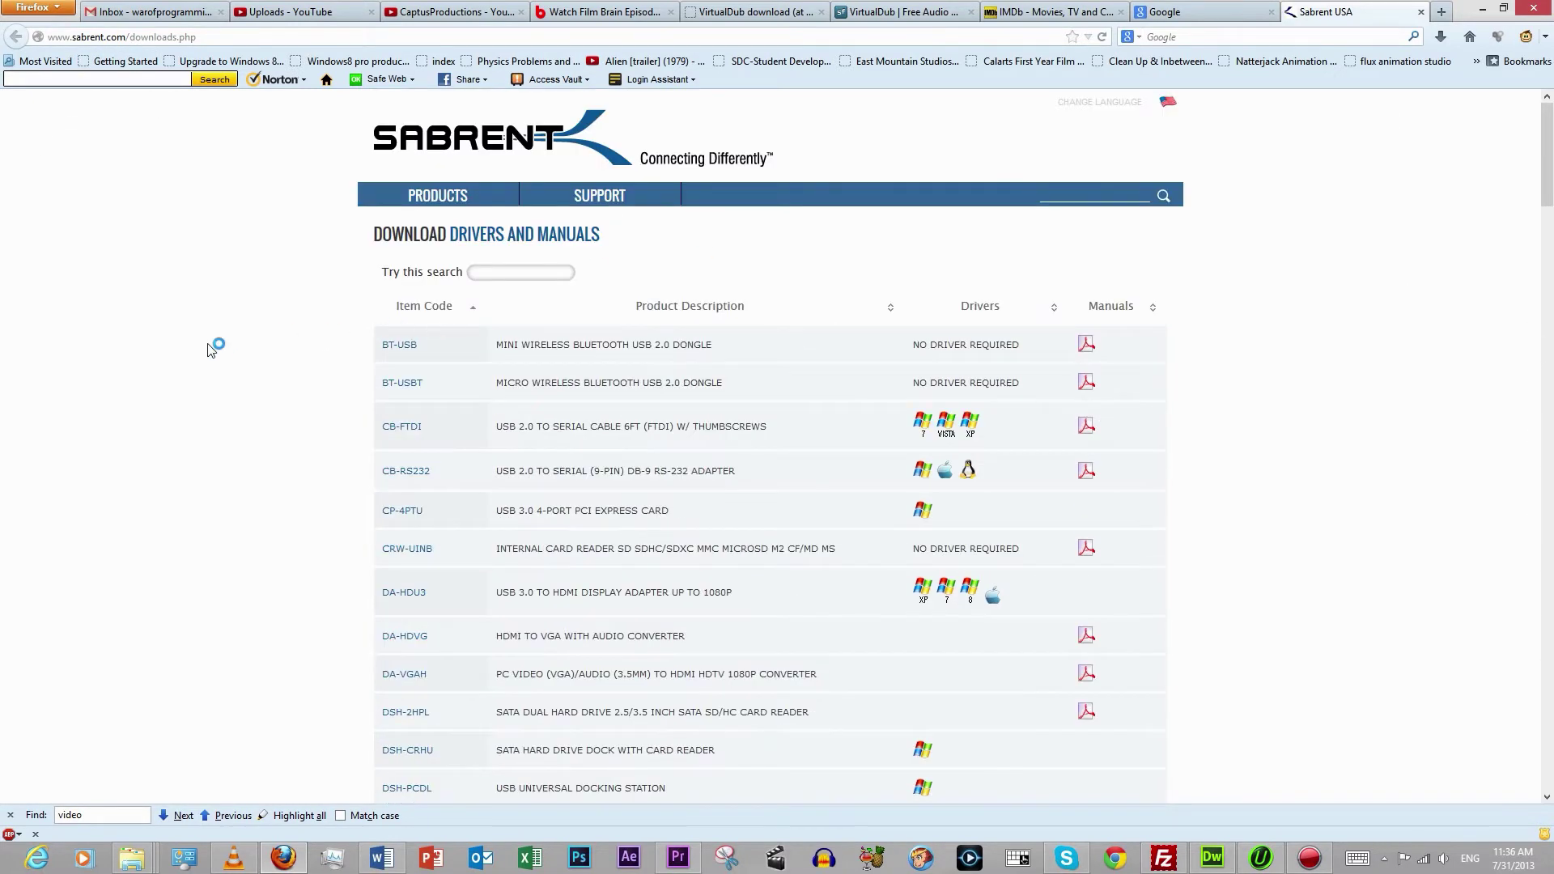
pyautogui.scroll(-20, 228, 330)
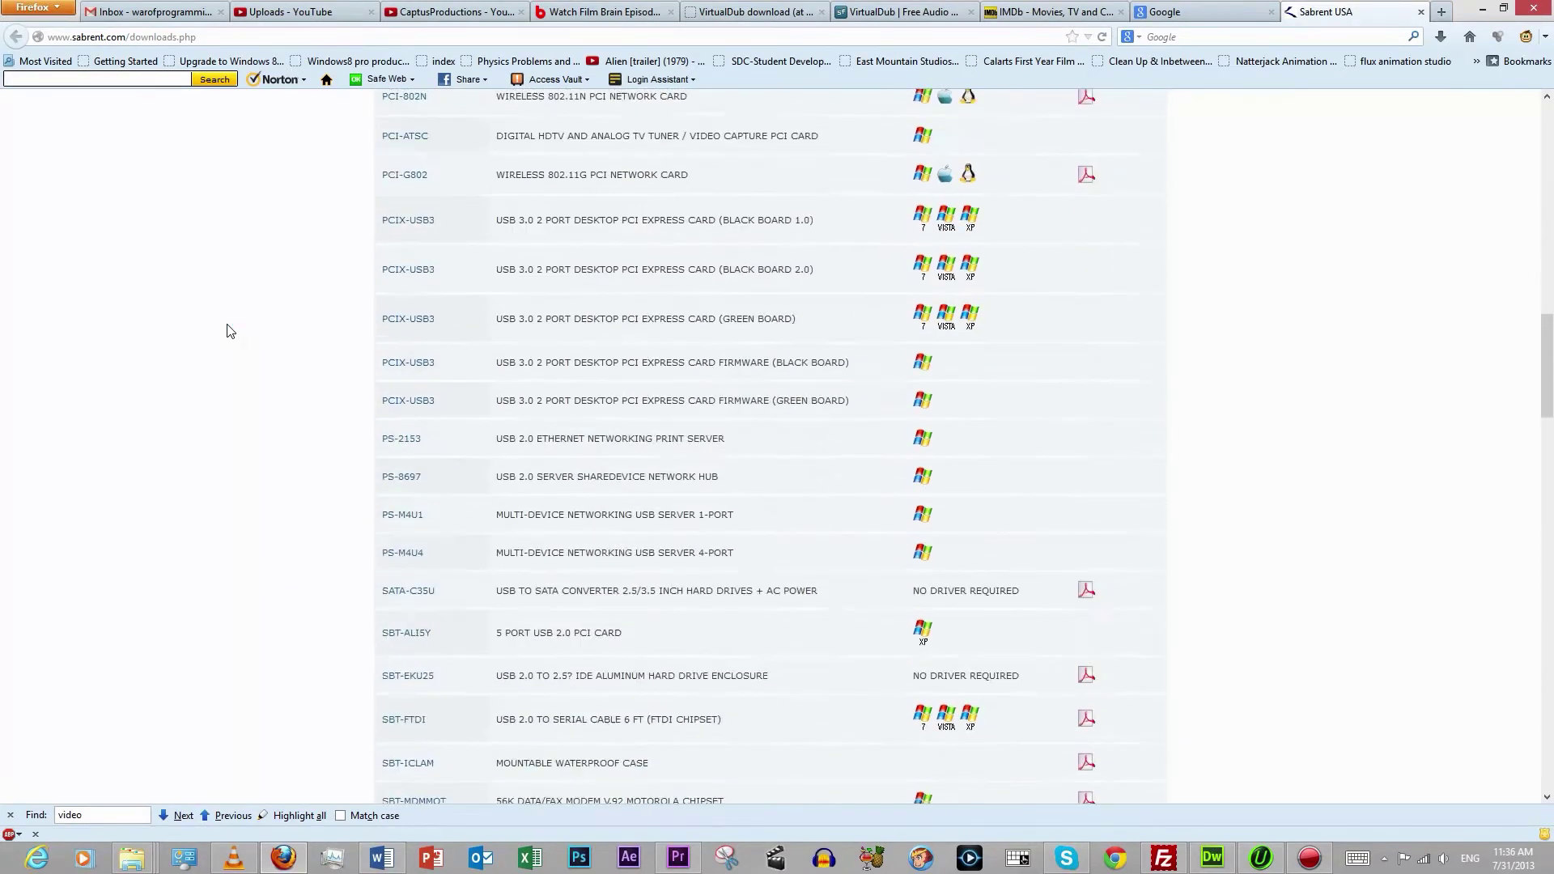
pyautogui.scroll(-15, 227, 331)
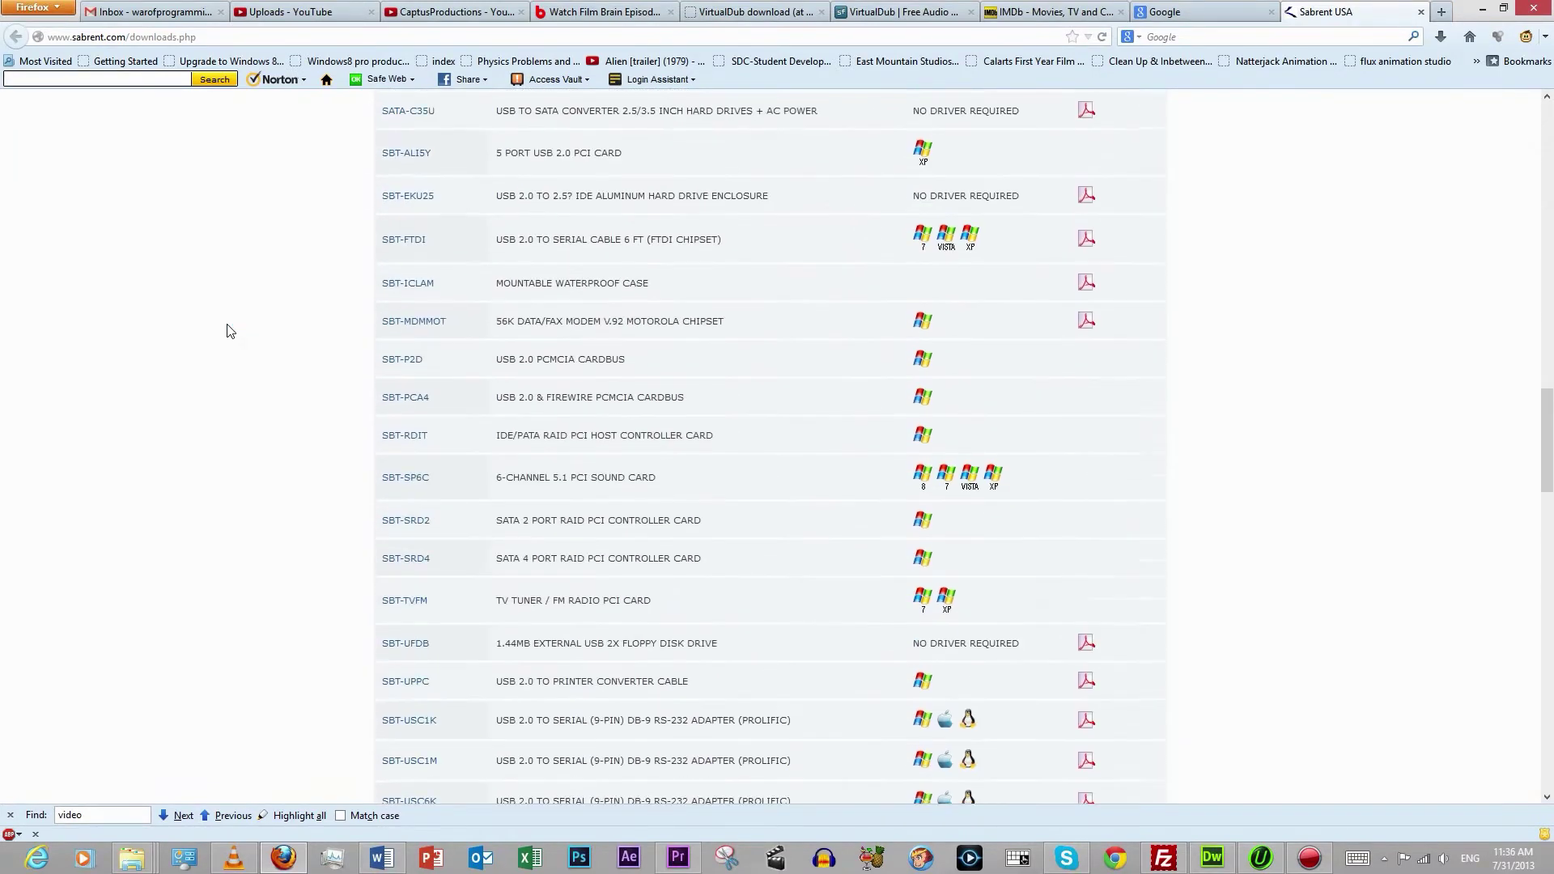
pyautogui.doubleClick(124, 810)
pyautogui.write('\\')
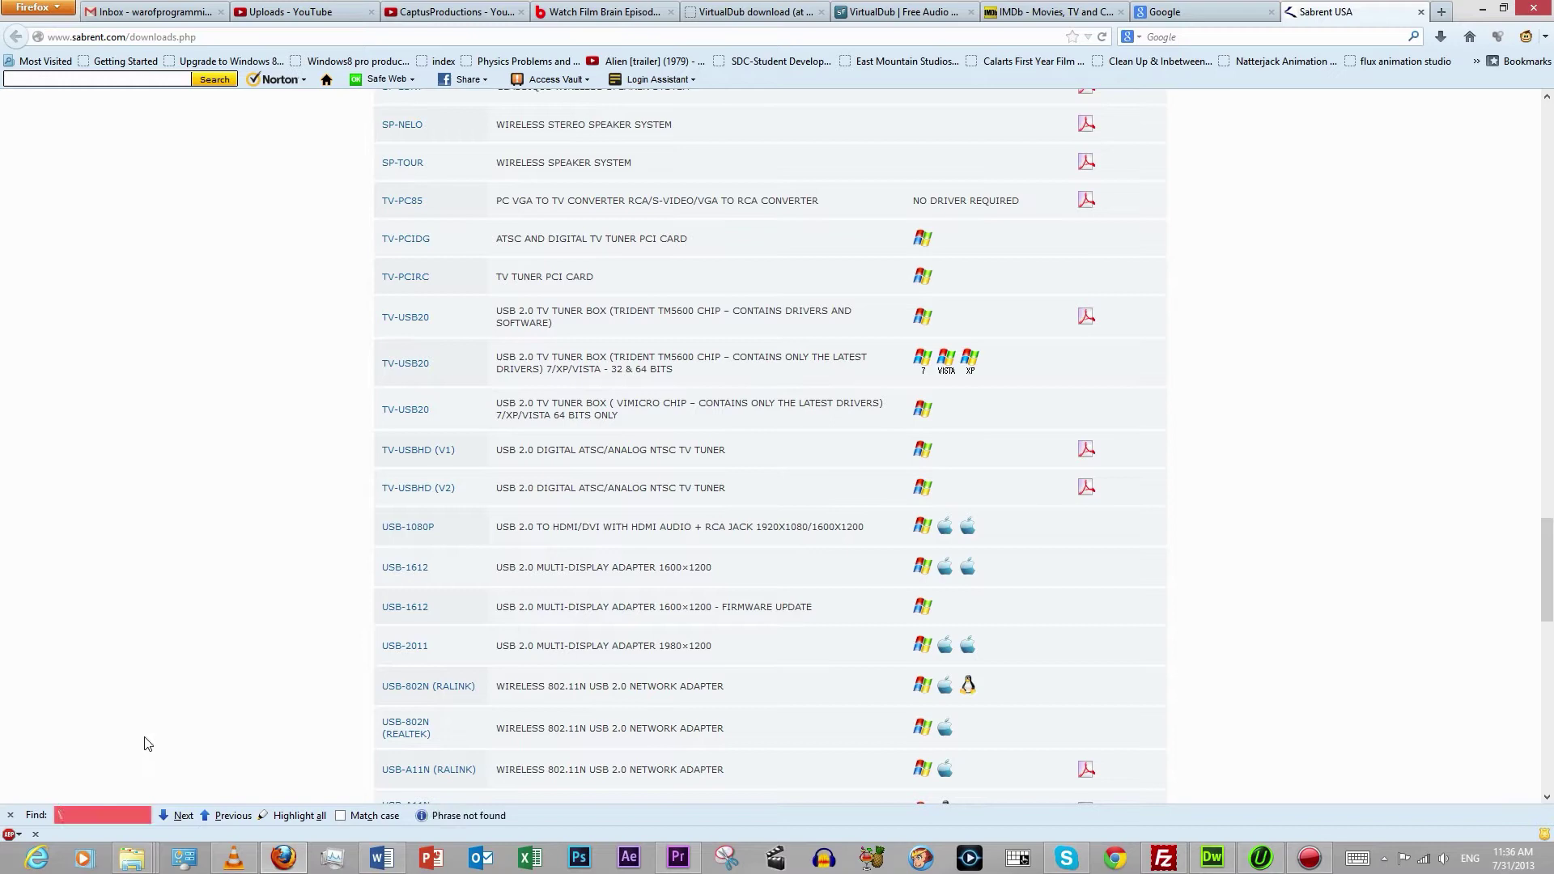
pyautogui.press('BackSpace')
pyautogui.scroll(-5, 318, 548)
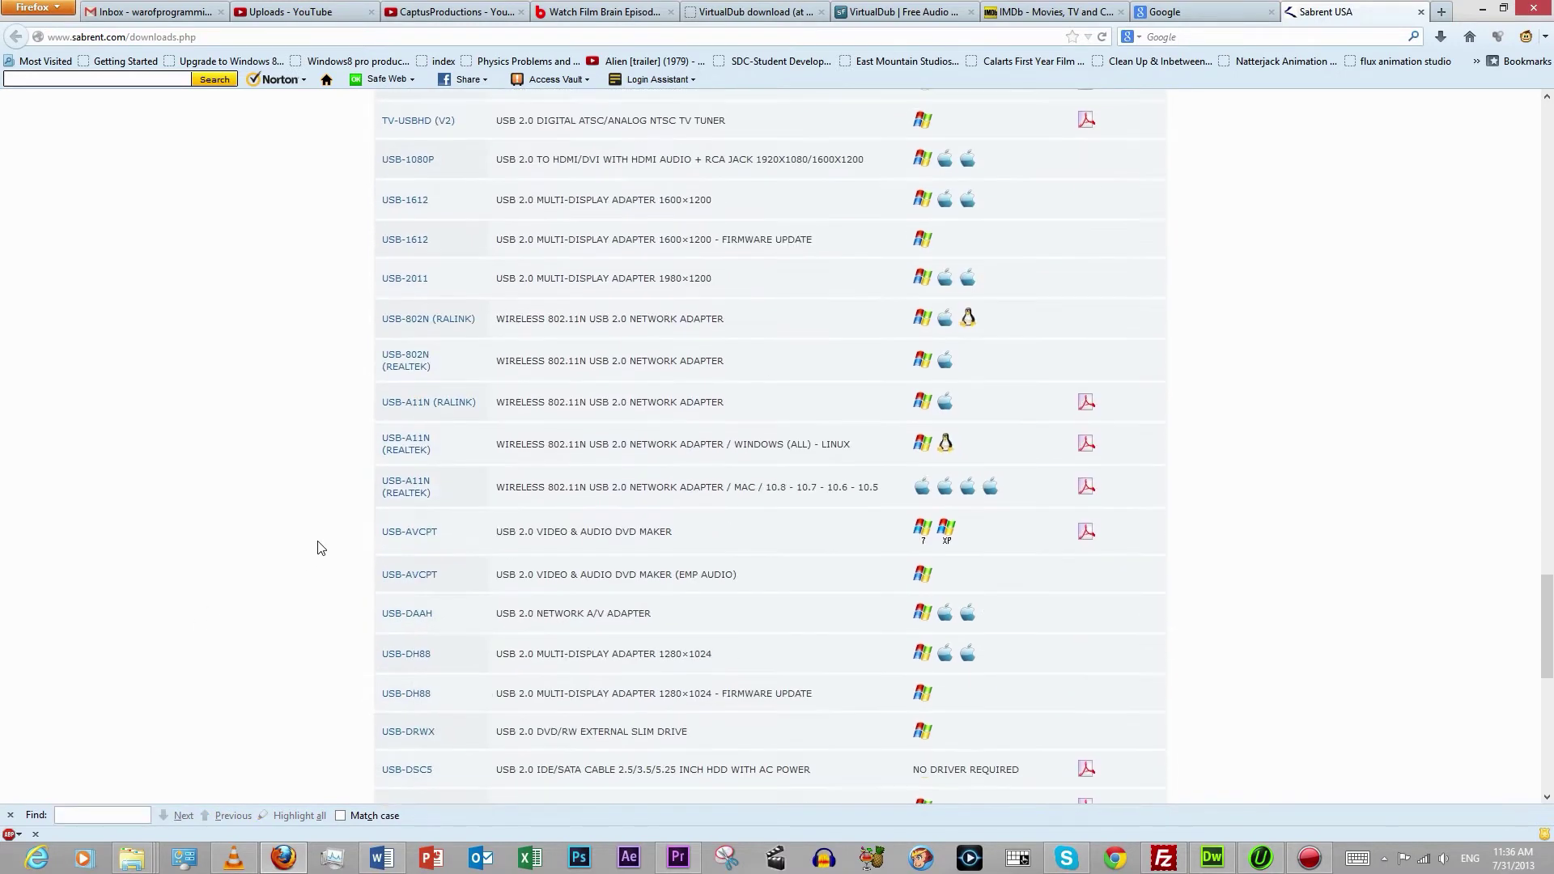
pyautogui.scroll(-4, 320, 546)
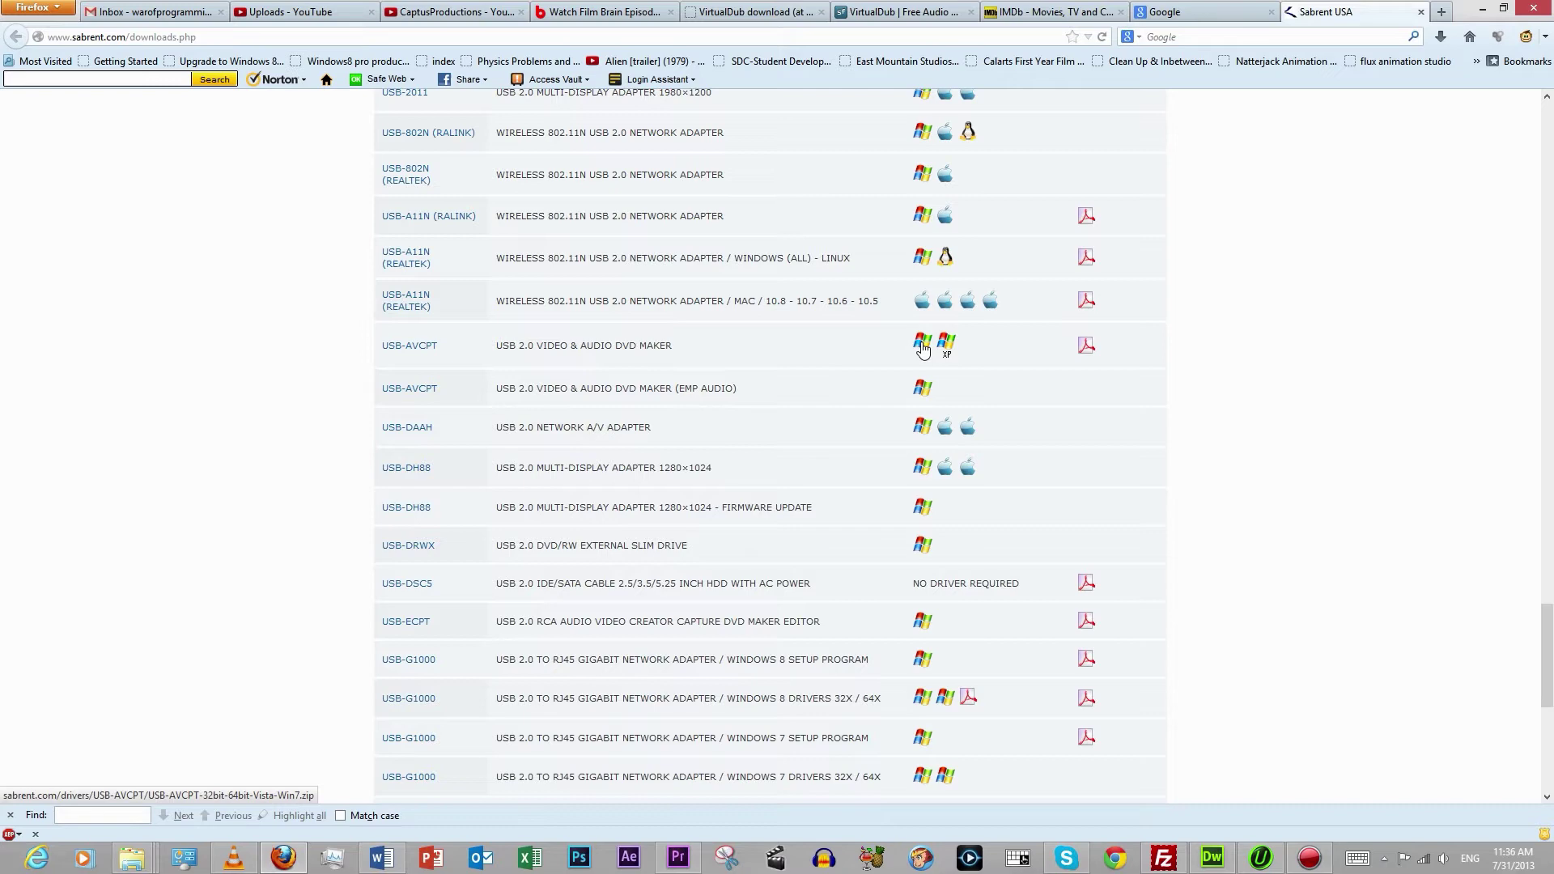
# Locate the downloaded USB-AVCPT driver zip in the downloads library and show its folder
pyautogui.click(1441, 36)
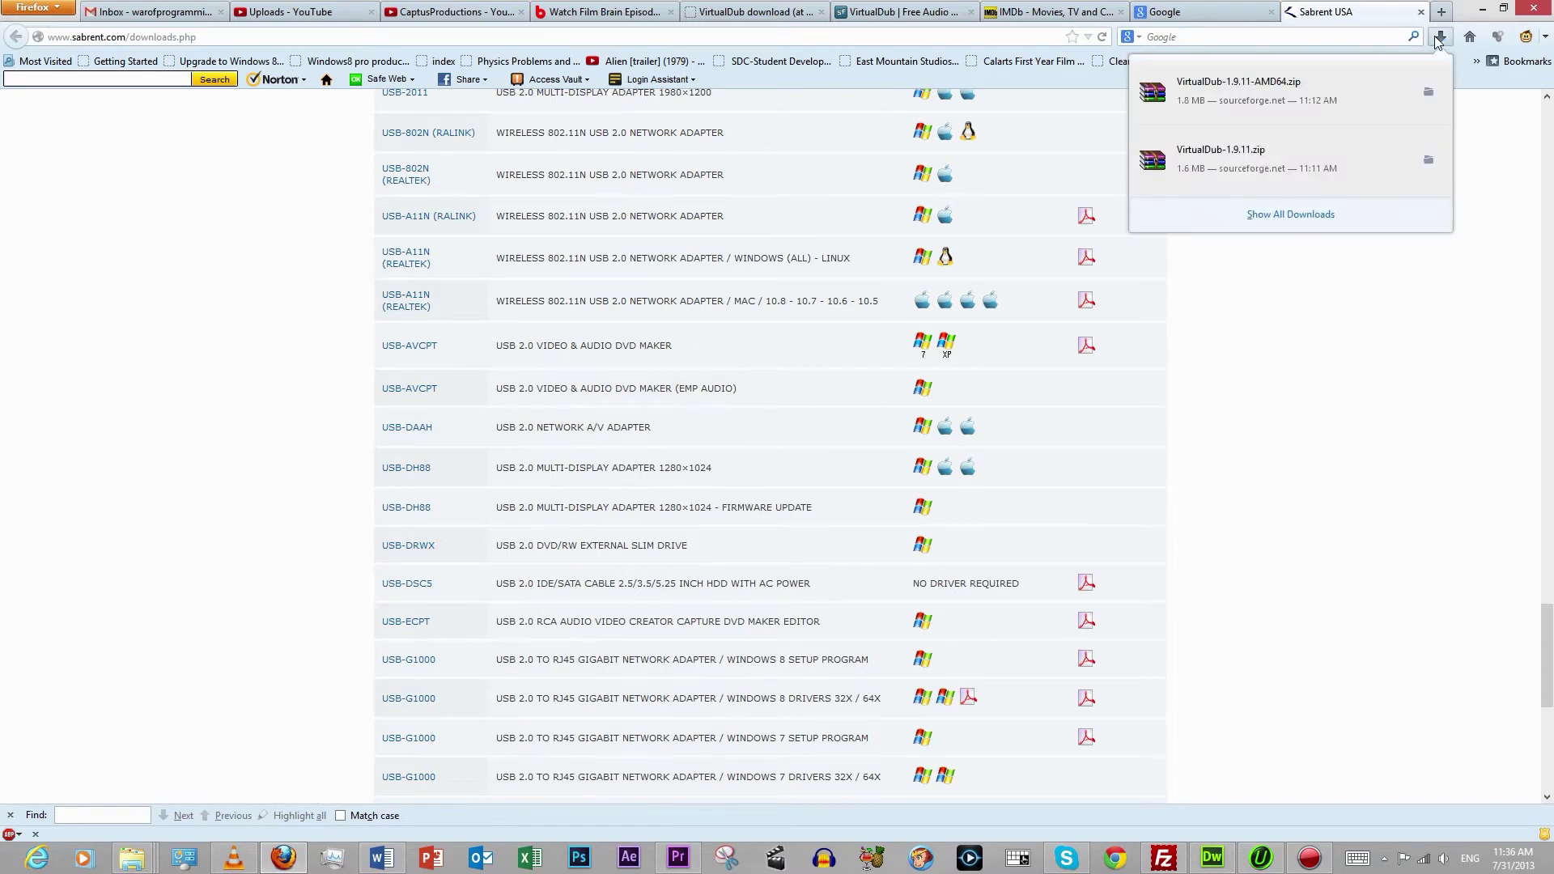
pyautogui.click(1289, 214)
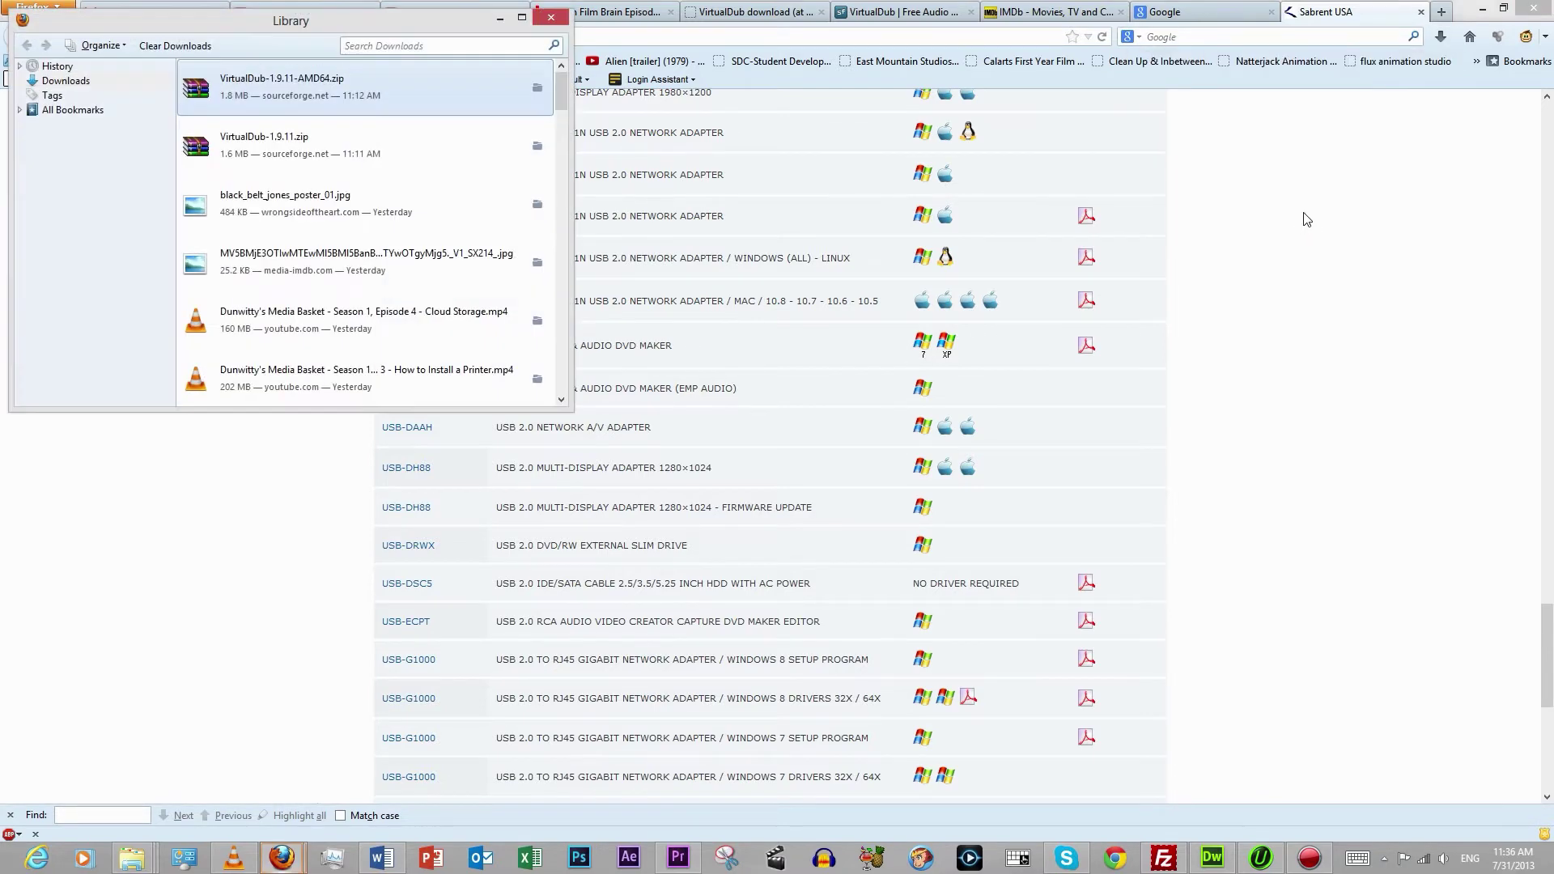
pyautogui.scroll(-8, 308, 255)
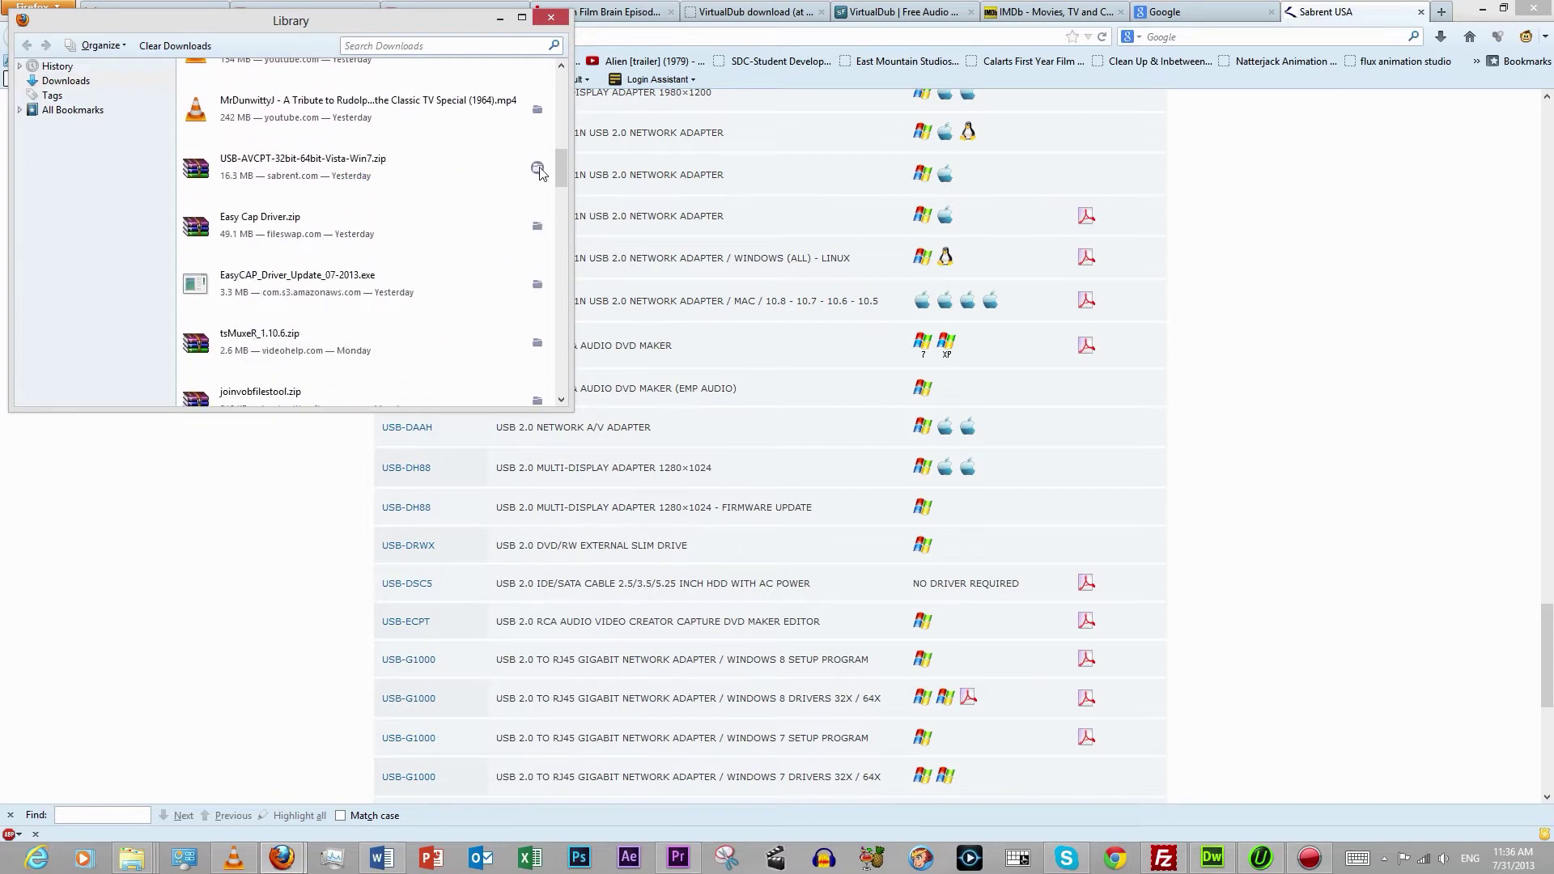
pyautogui.click(539, 170)
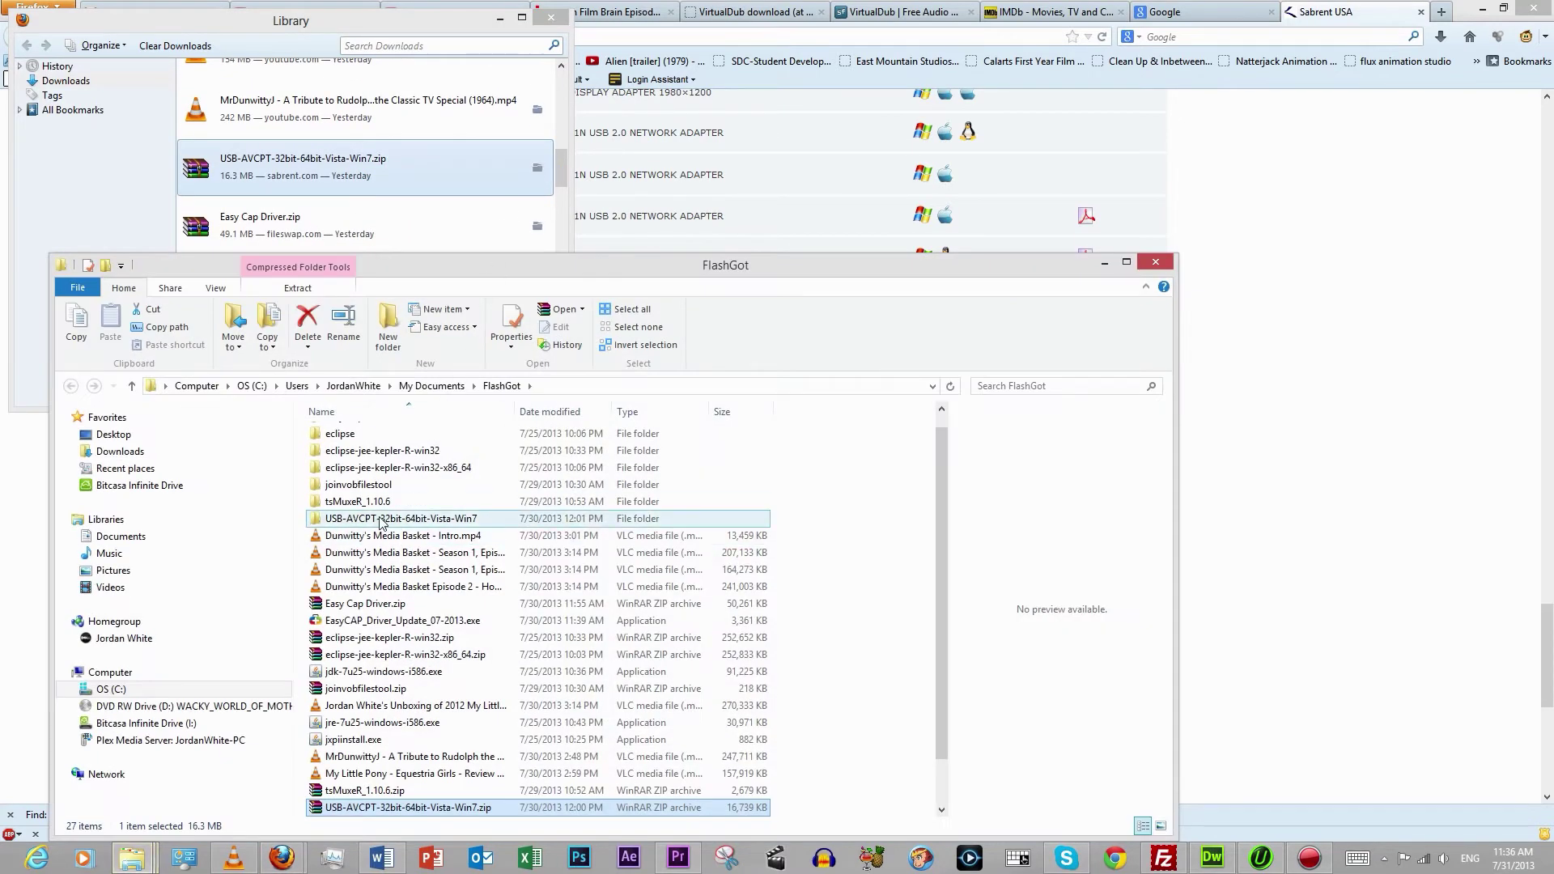
# Extract the zip and open USB-AVCPT-32bit-64bit-Vista-Win7 > USB-AVCPT_Win7_New, trying Setup.exe
pyautogui.rightClick(363, 811)
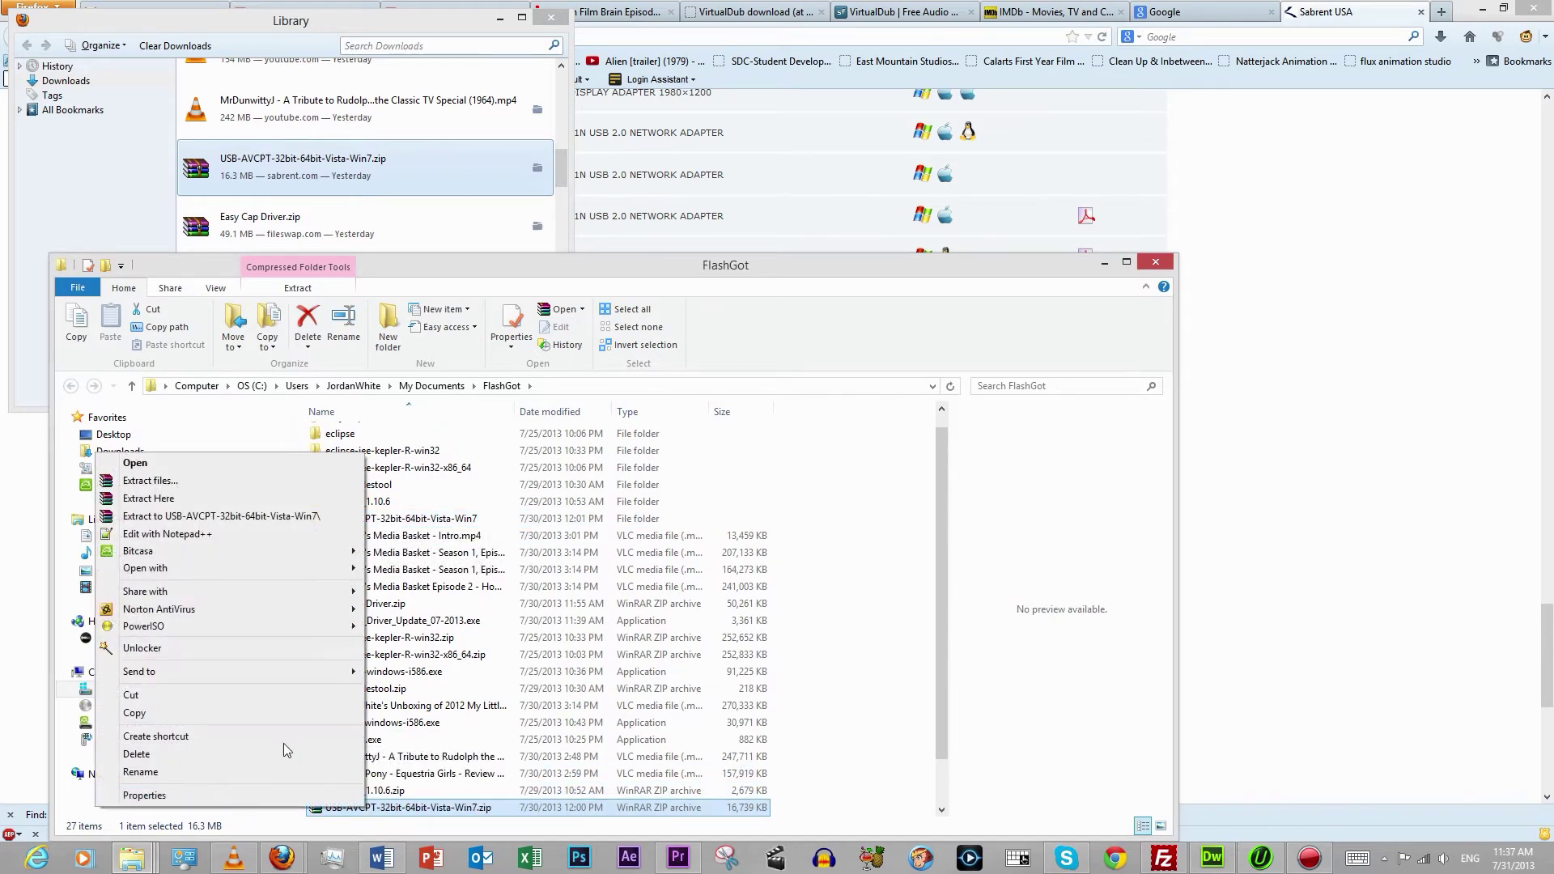
pyautogui.click(154, 485)
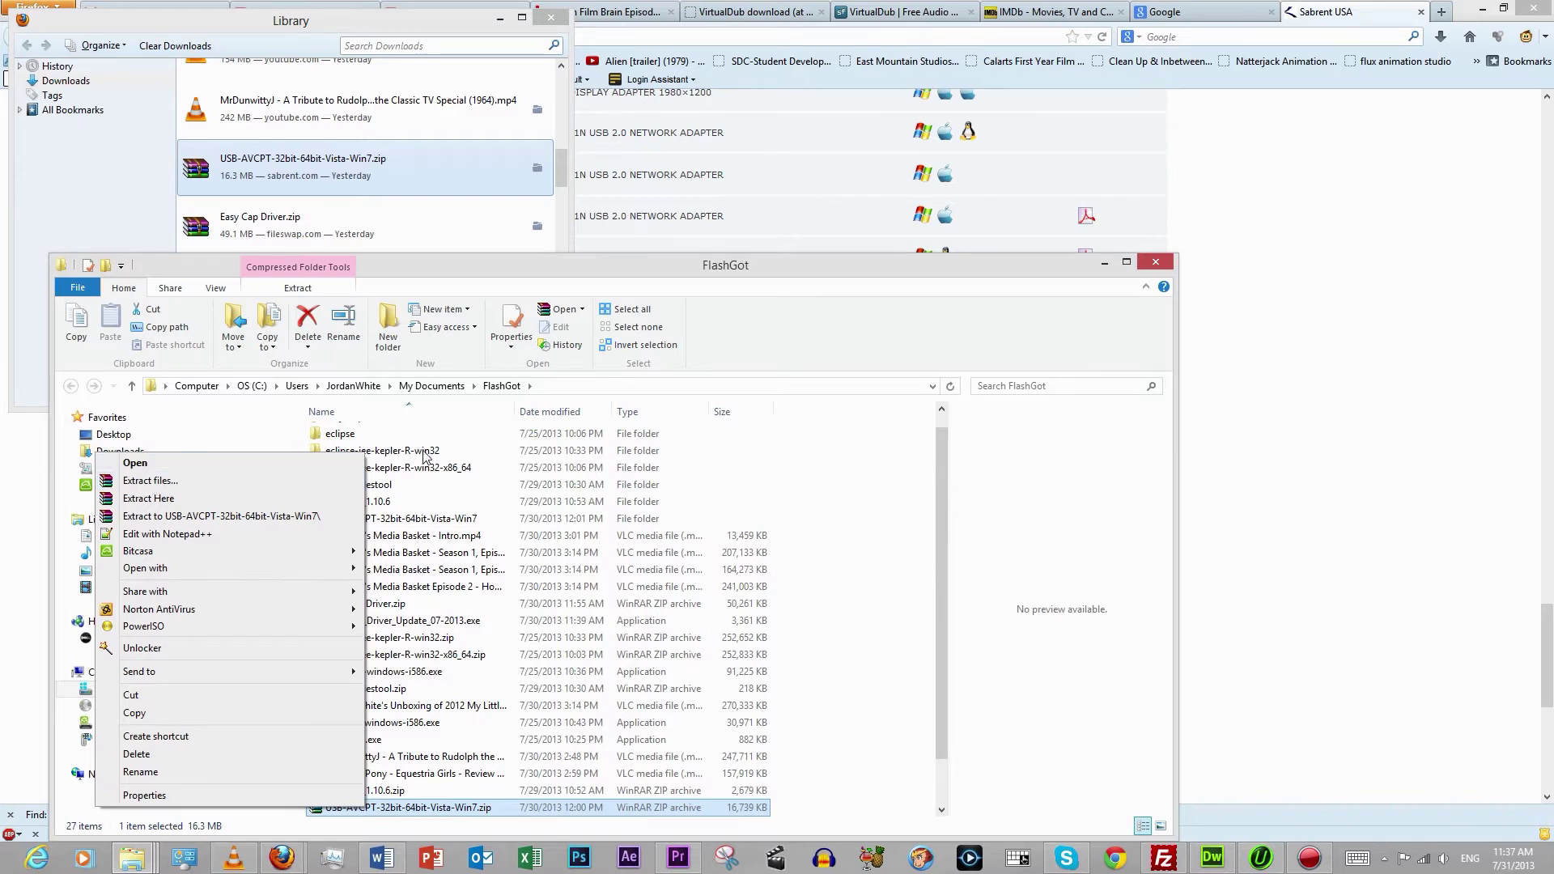
pyautogui.click(402, 522)
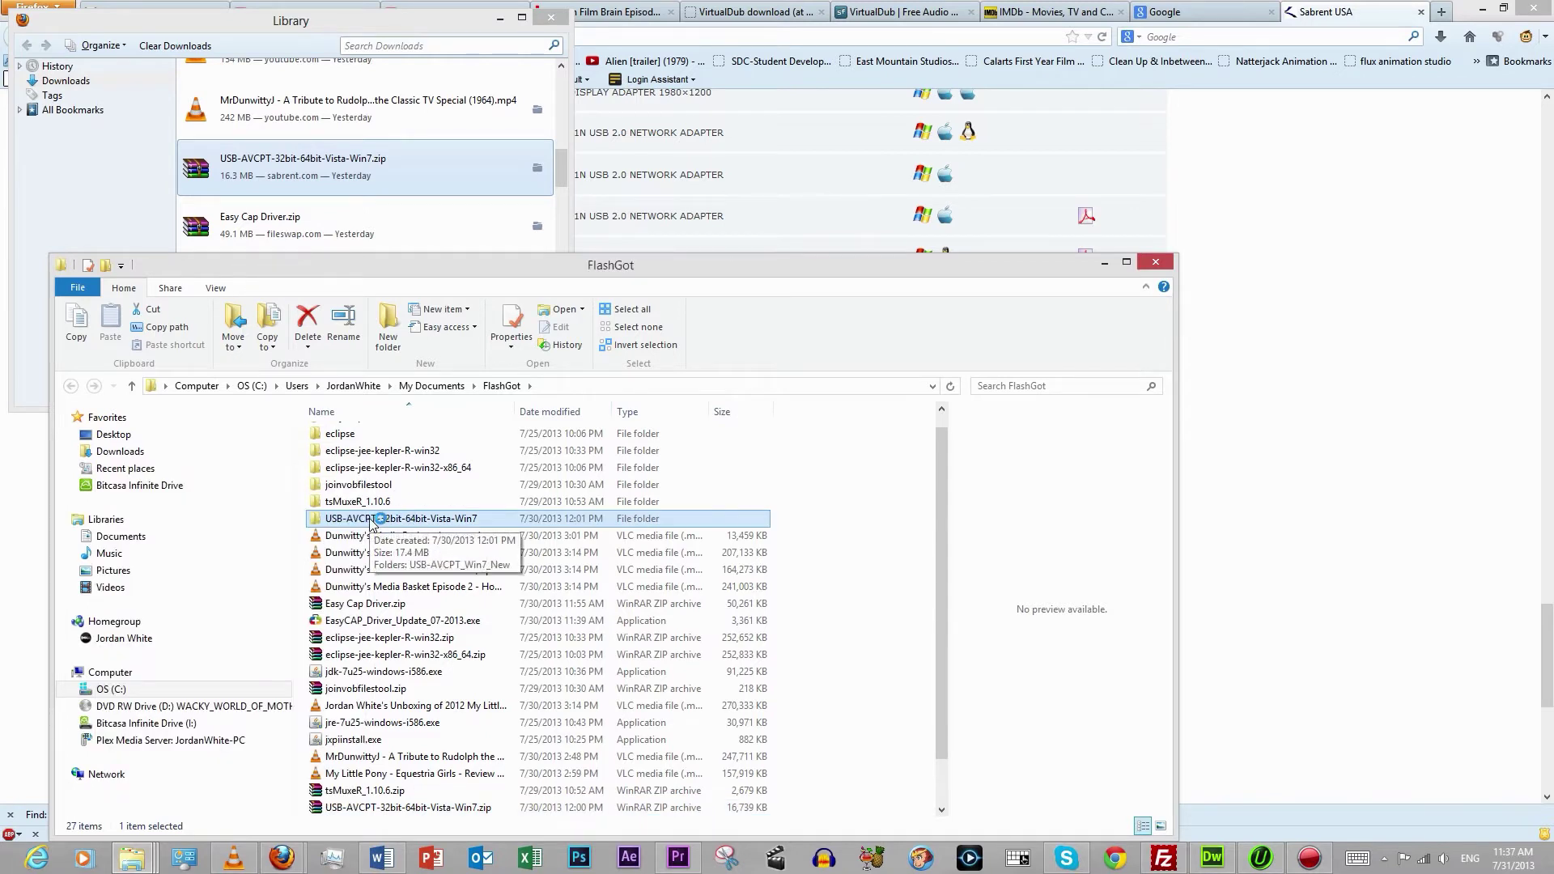
pyautogui.doubleClick(373, 521)
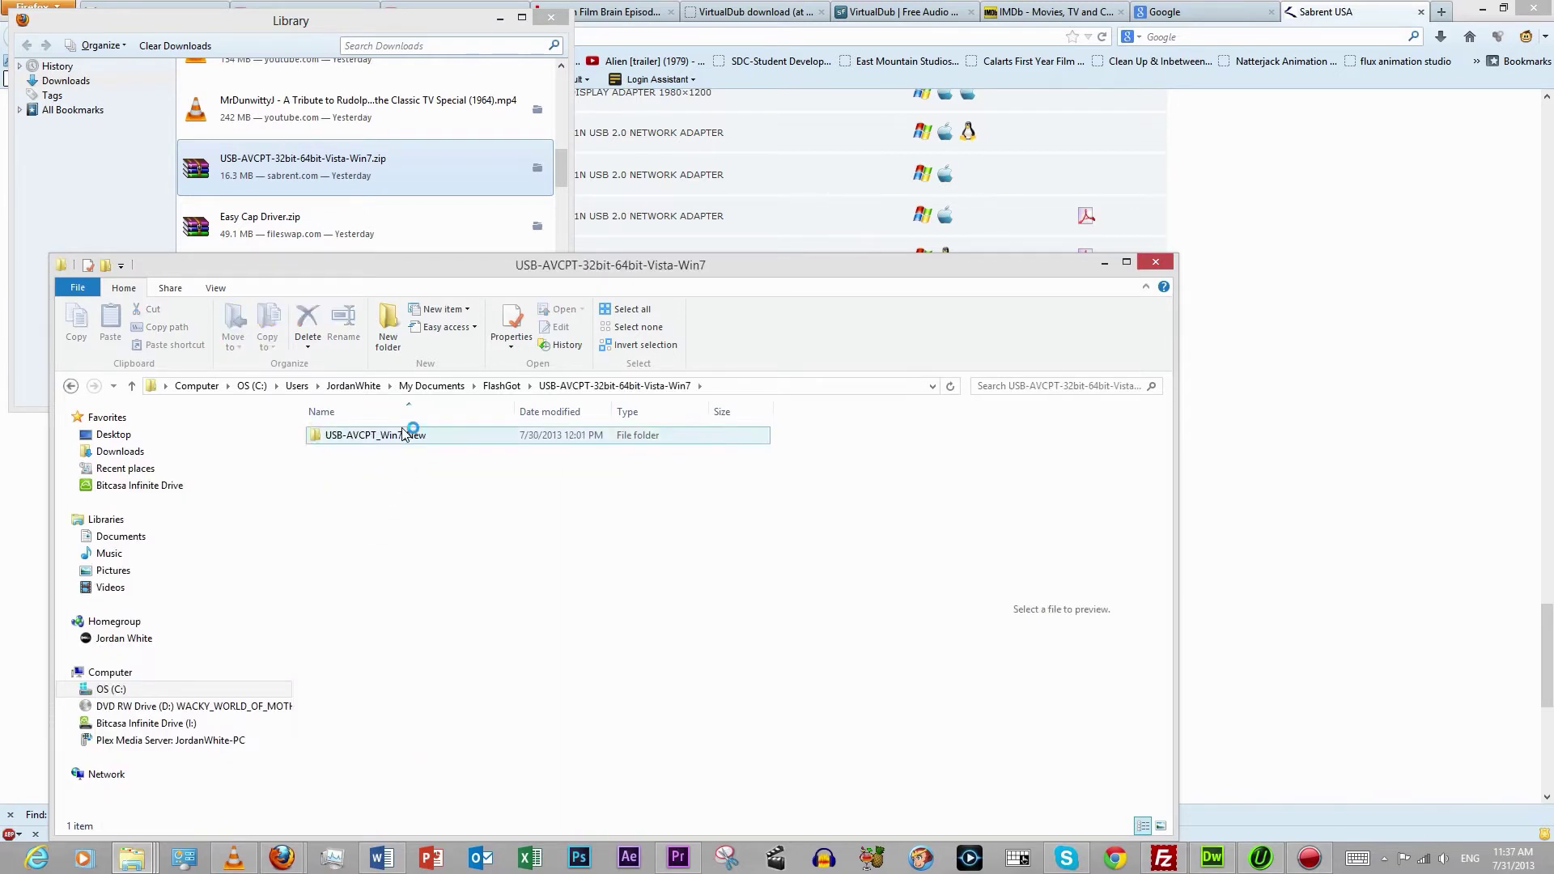
pyautogui.doubleClick(402, 434)
pyautogui.click(378, 503)
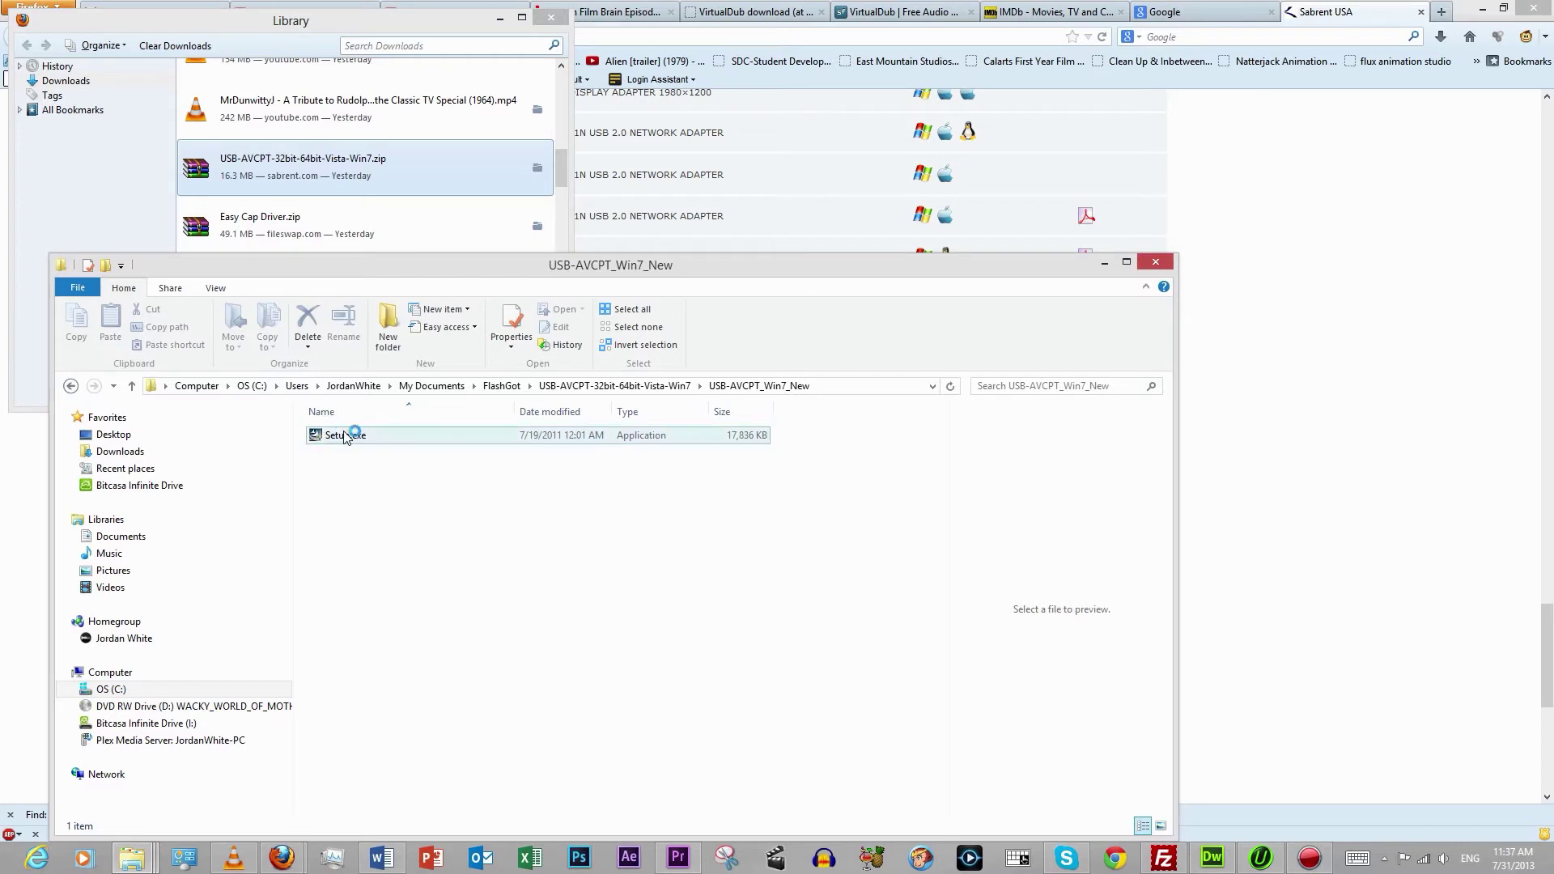
pyautogui.doubleClick(355, 441)
# Run Setup.exe from USB-AVCPT_Win7_New as administrator
pyautogui.click(352, 440)
pyautogui.rightClick(352, 440)
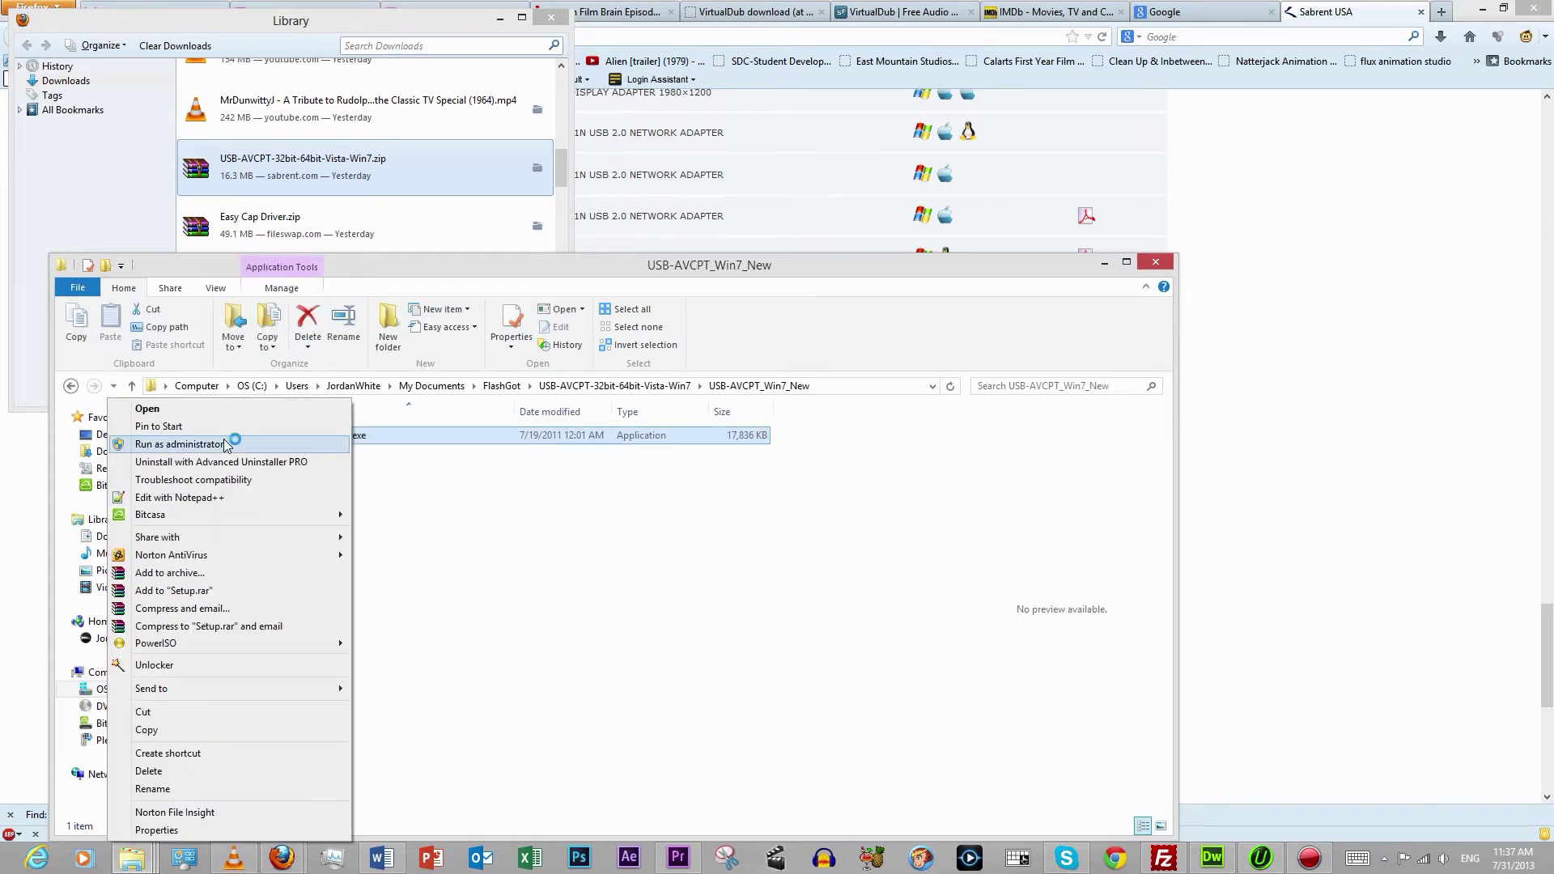
pyautogui.click(392, 463)
pyautogui.click(340, 438)
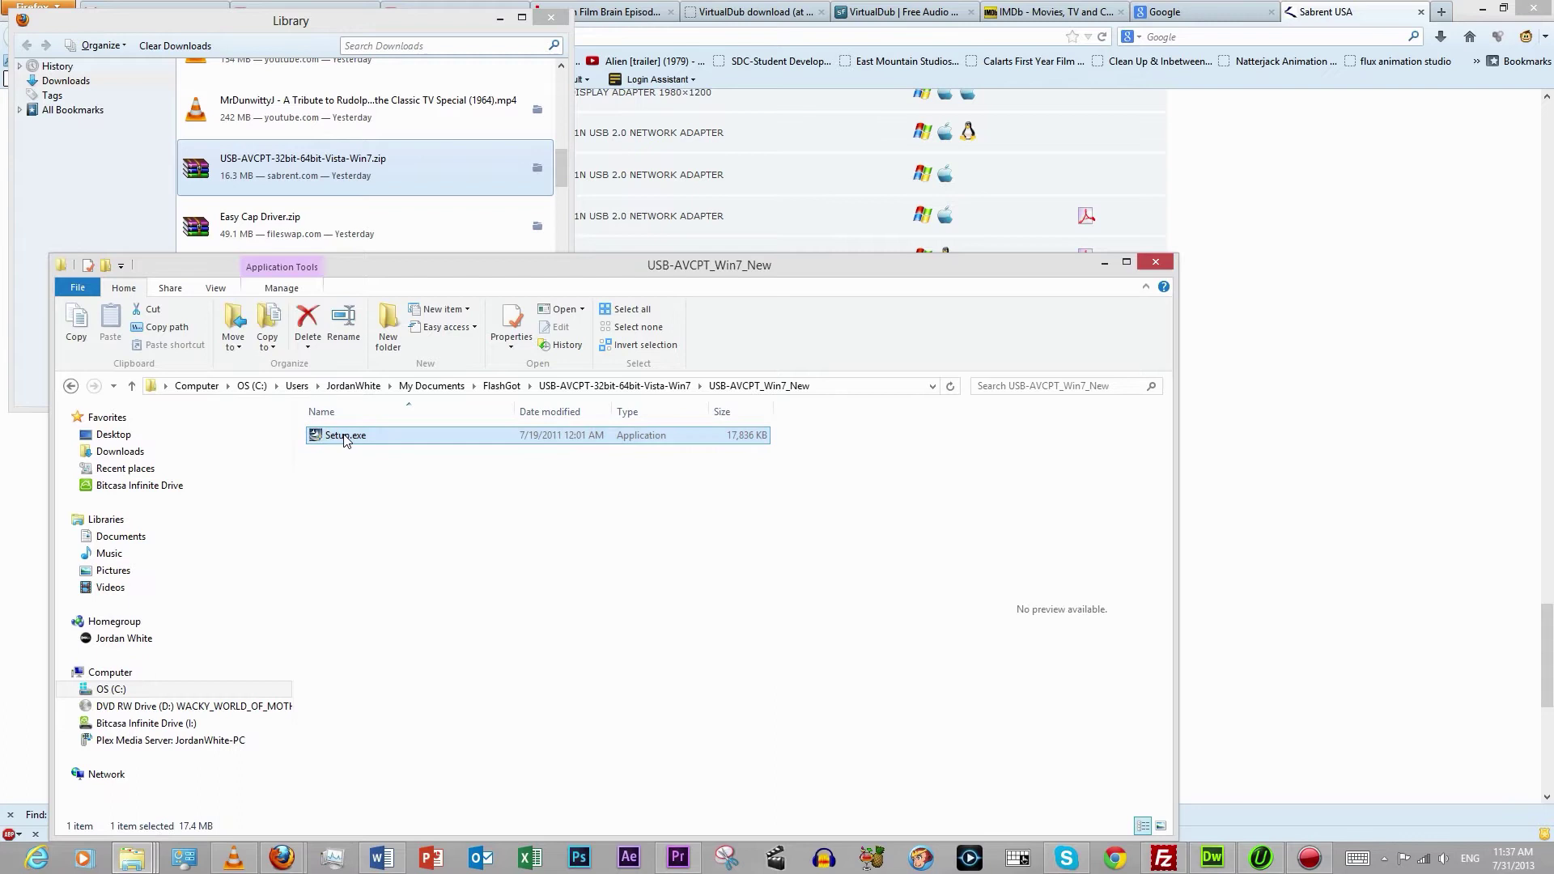
pyautogui.rightClick(344, 439)
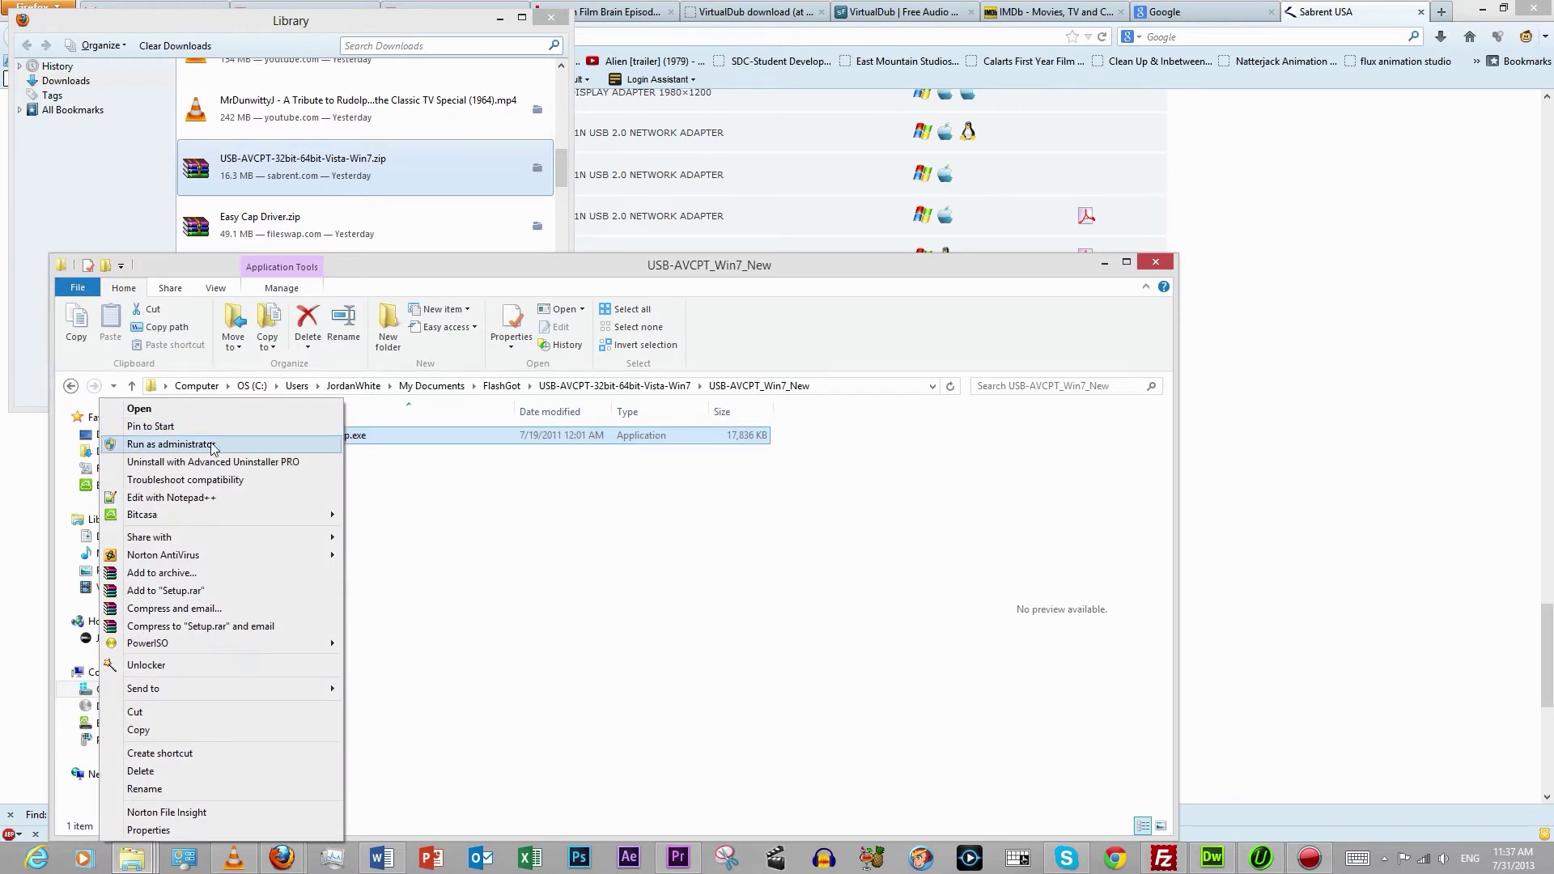
pyautogui.click(170, 445)
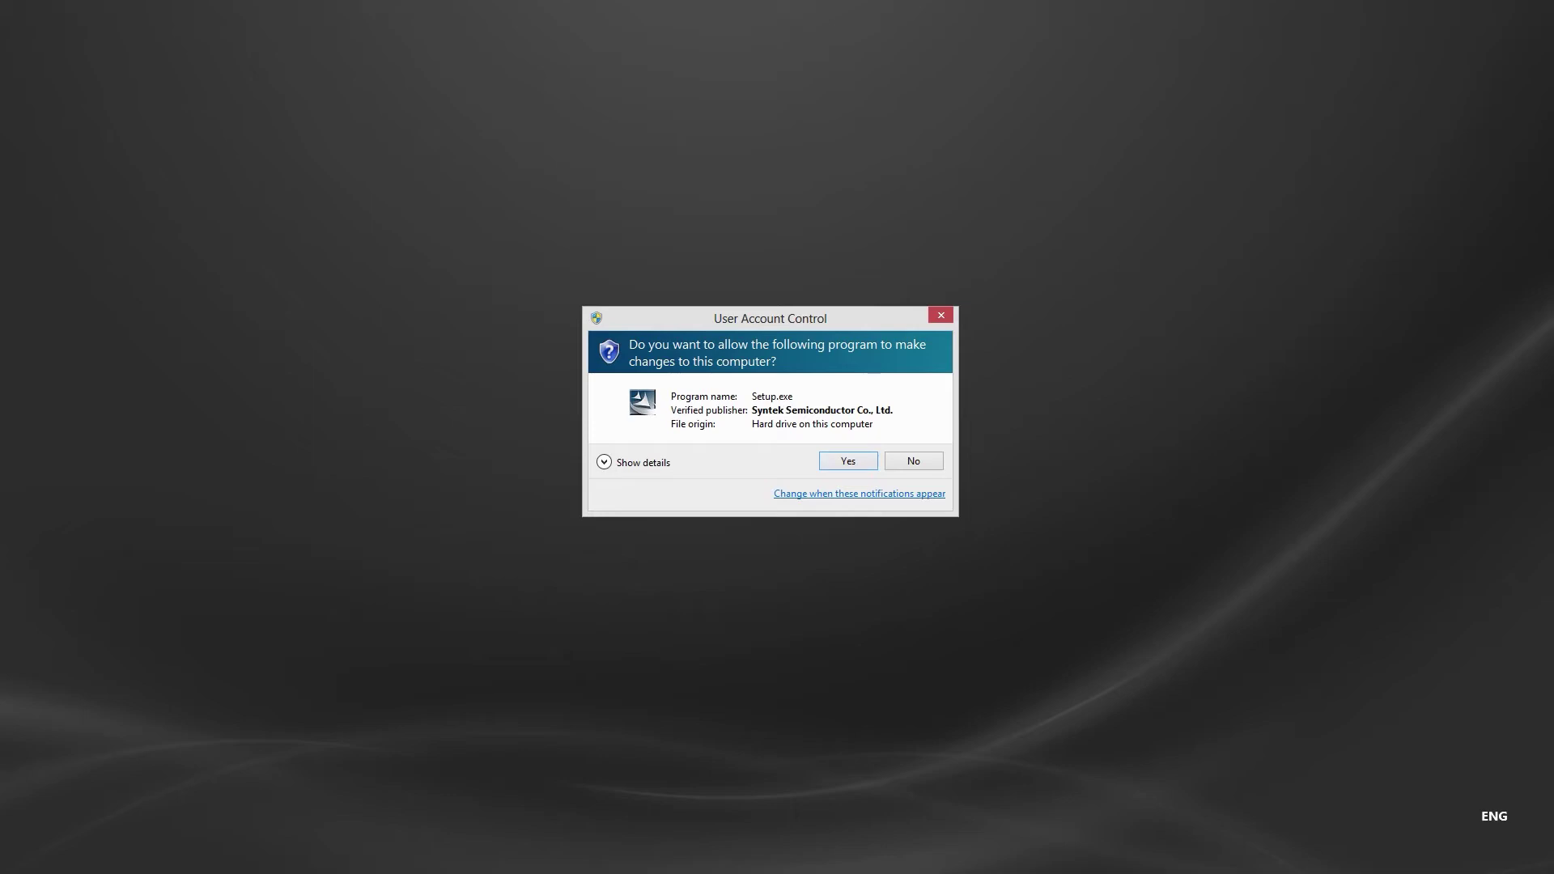
# Approve the User Account Control prompt so the grabber setup reaches its connect-device message
pyautogui.click(849, 461)
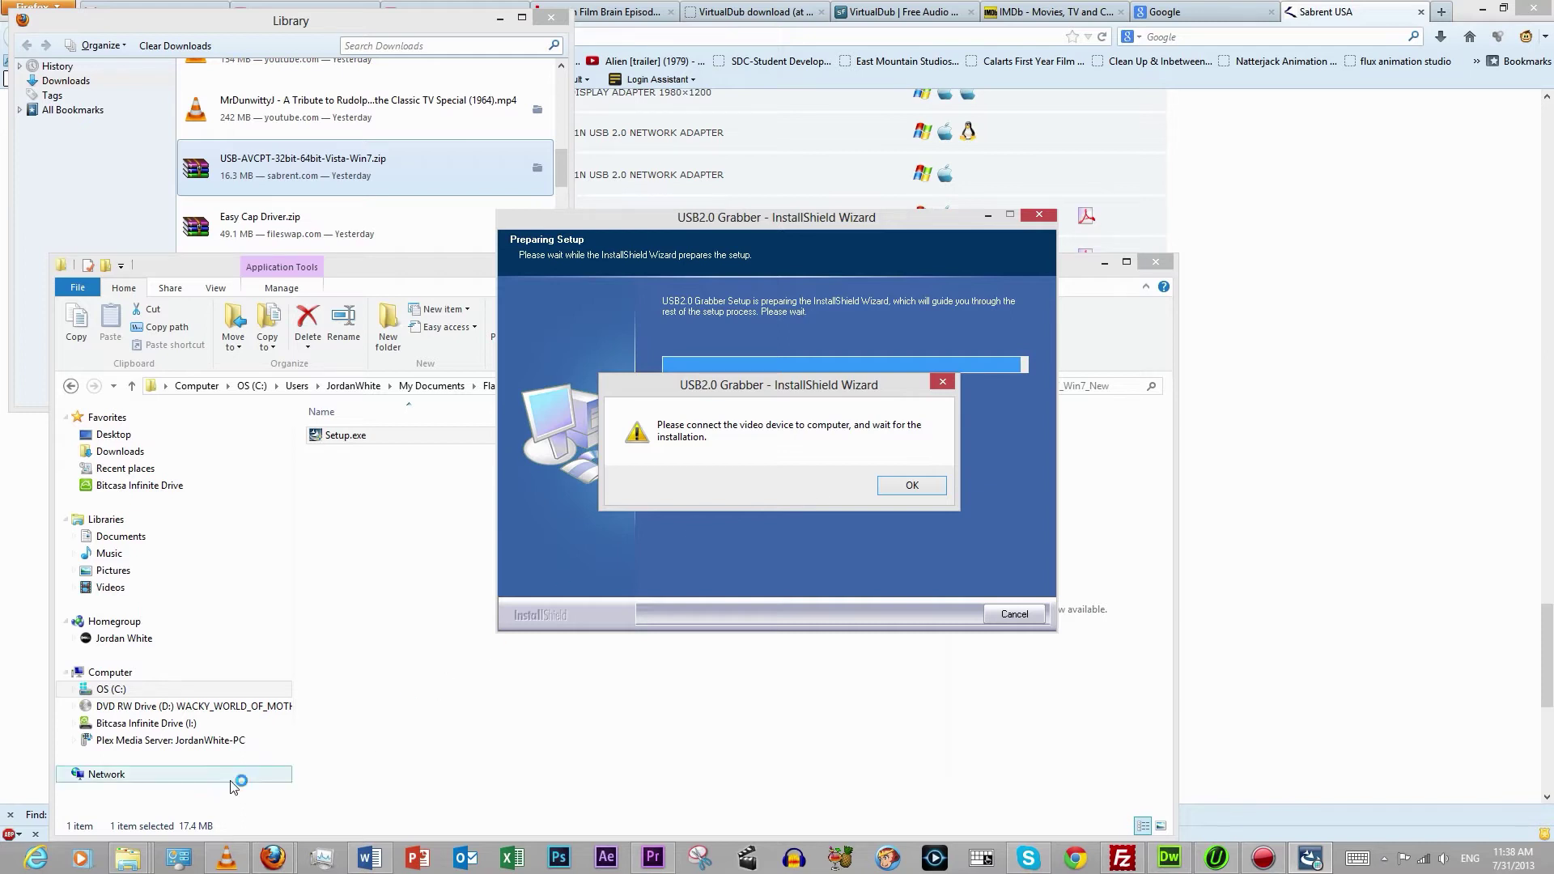
# Open Device Manager from Control Panel's Hardware and Sound
pyautogui.click(184, 861)
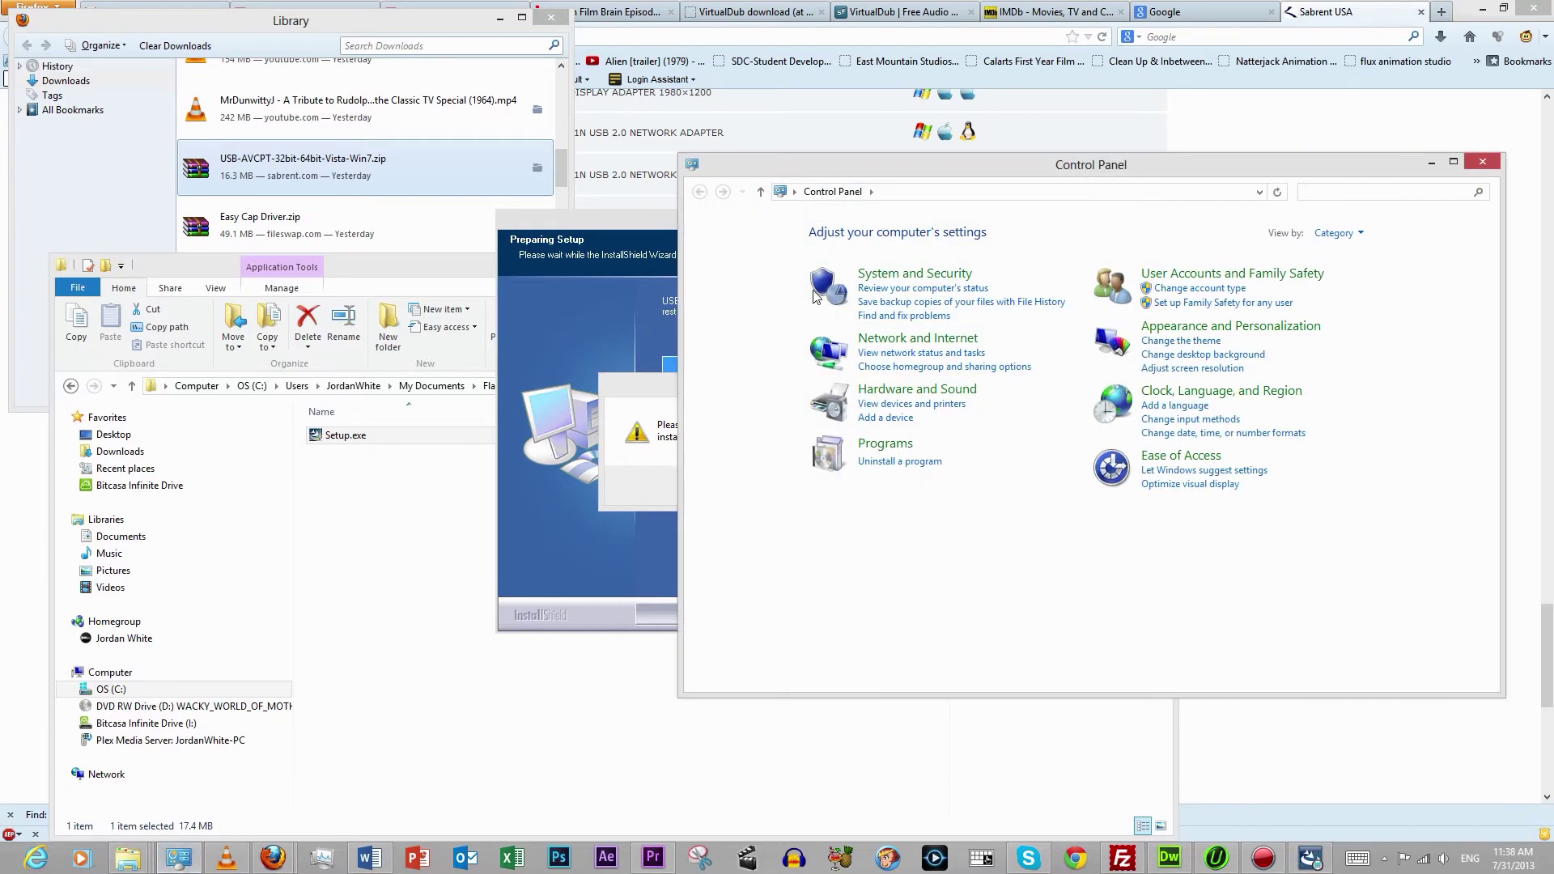
pyautogui.click(908, 391)
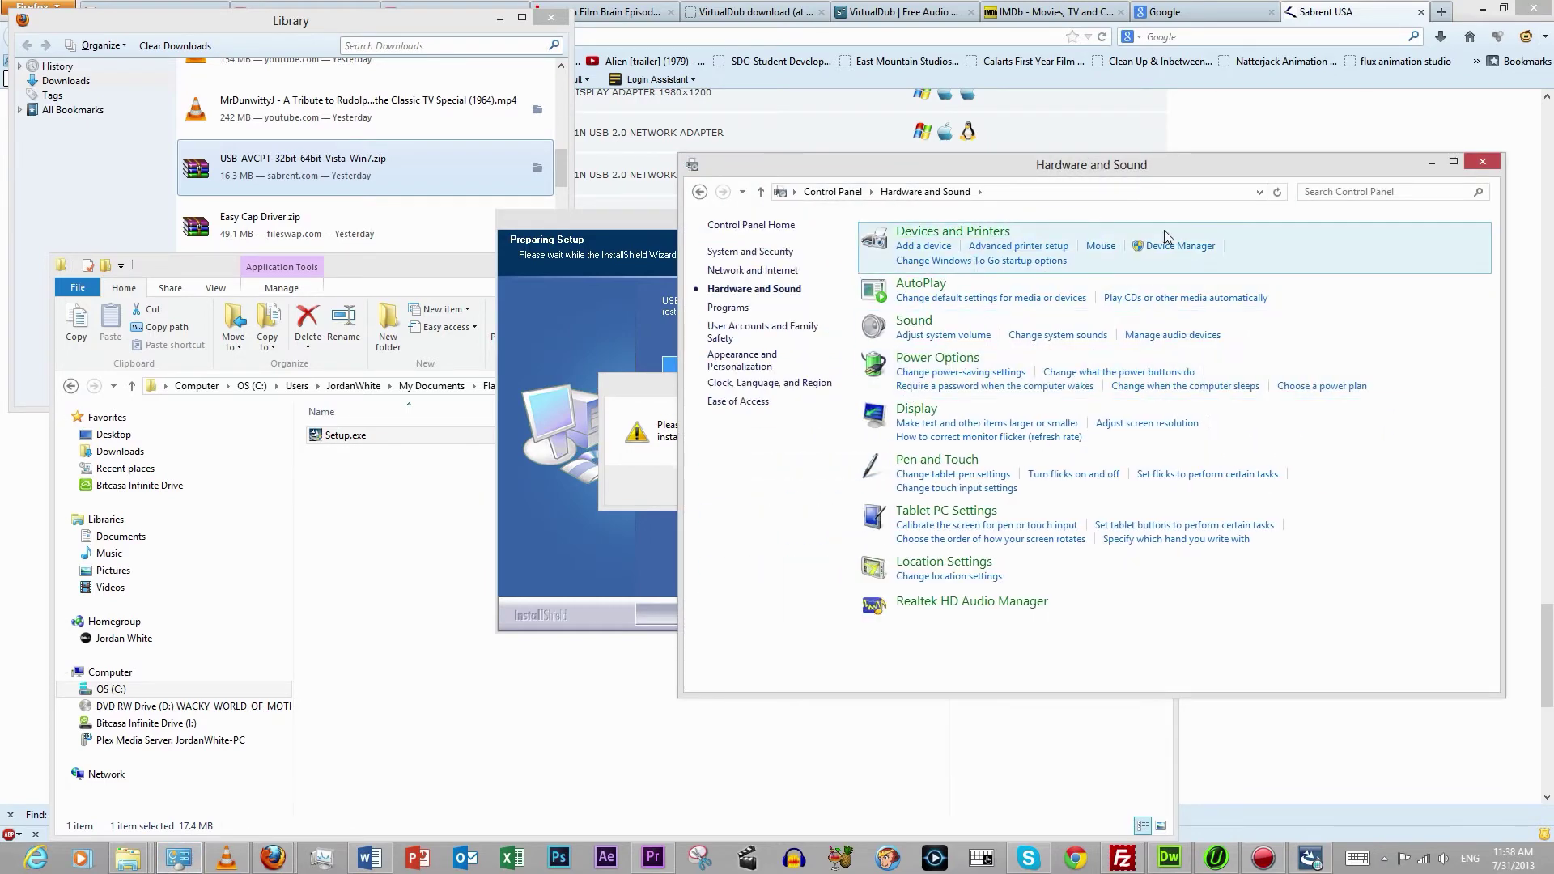
pyautogui.click(1165, 246)
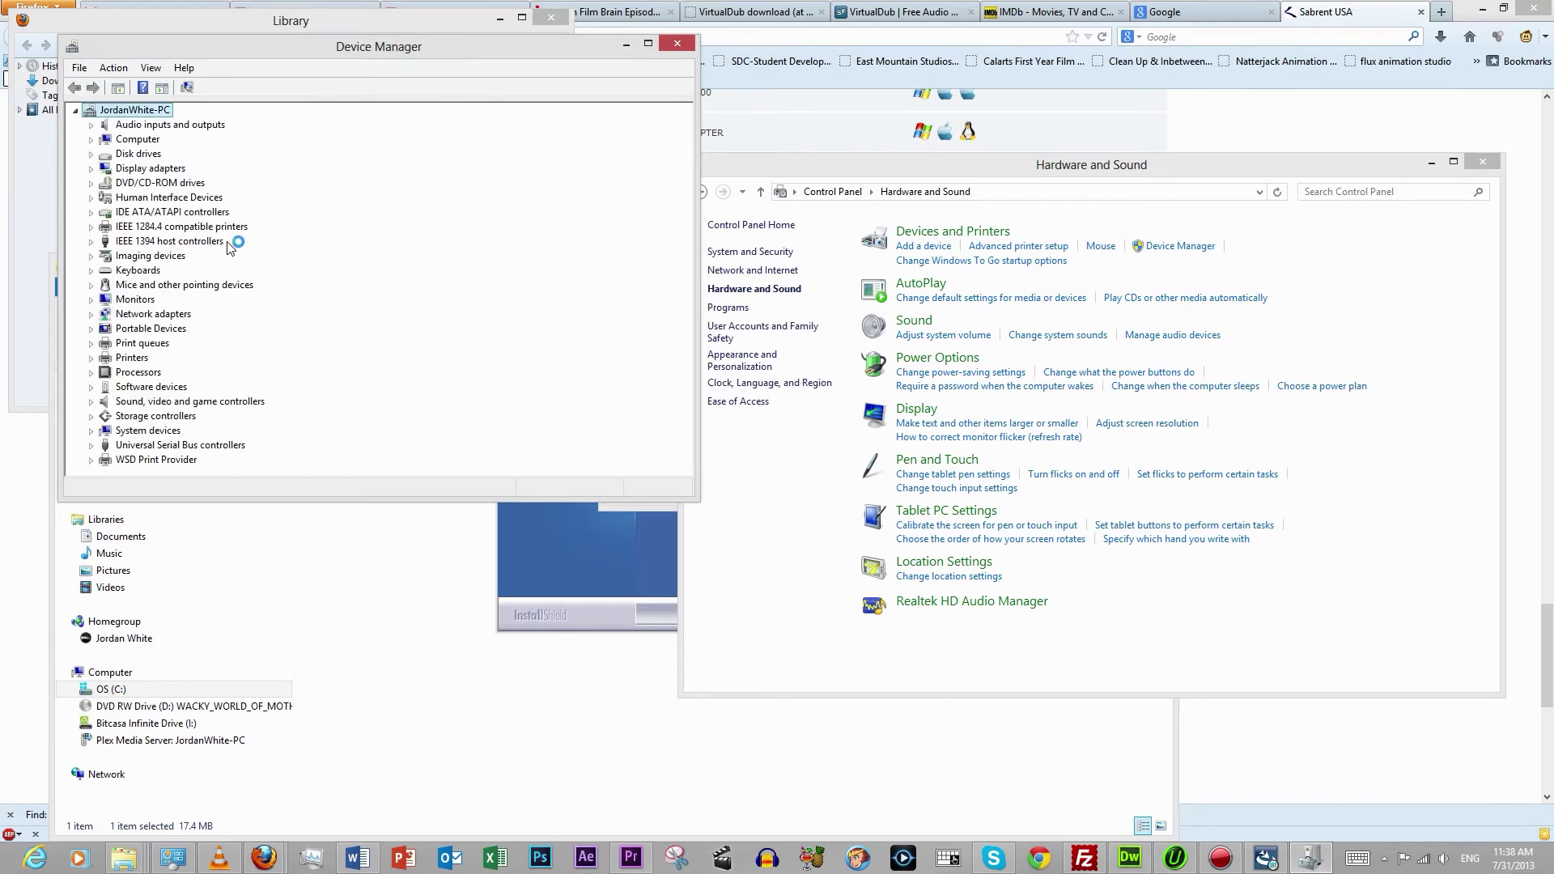
# Inspect sound/video, display adapter and software device categories, then close Device Manager and minimize Hardware and Sound
pyautogui.click(91, 401)
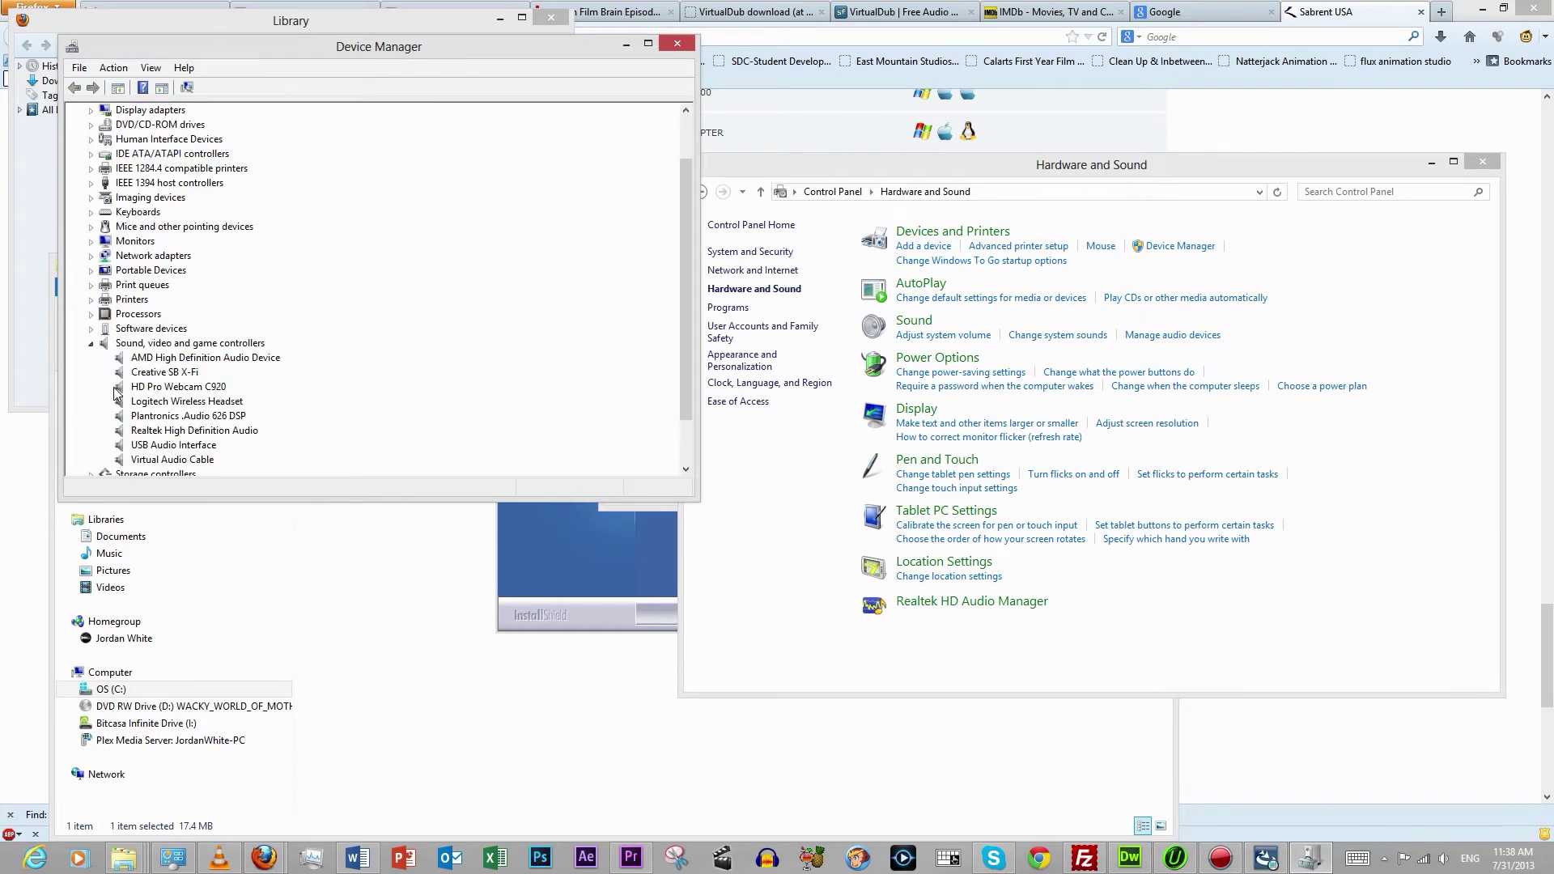
pyautogui.scroll(-2, 99, 327)
pyautogui.scroll(3, 104, 308)
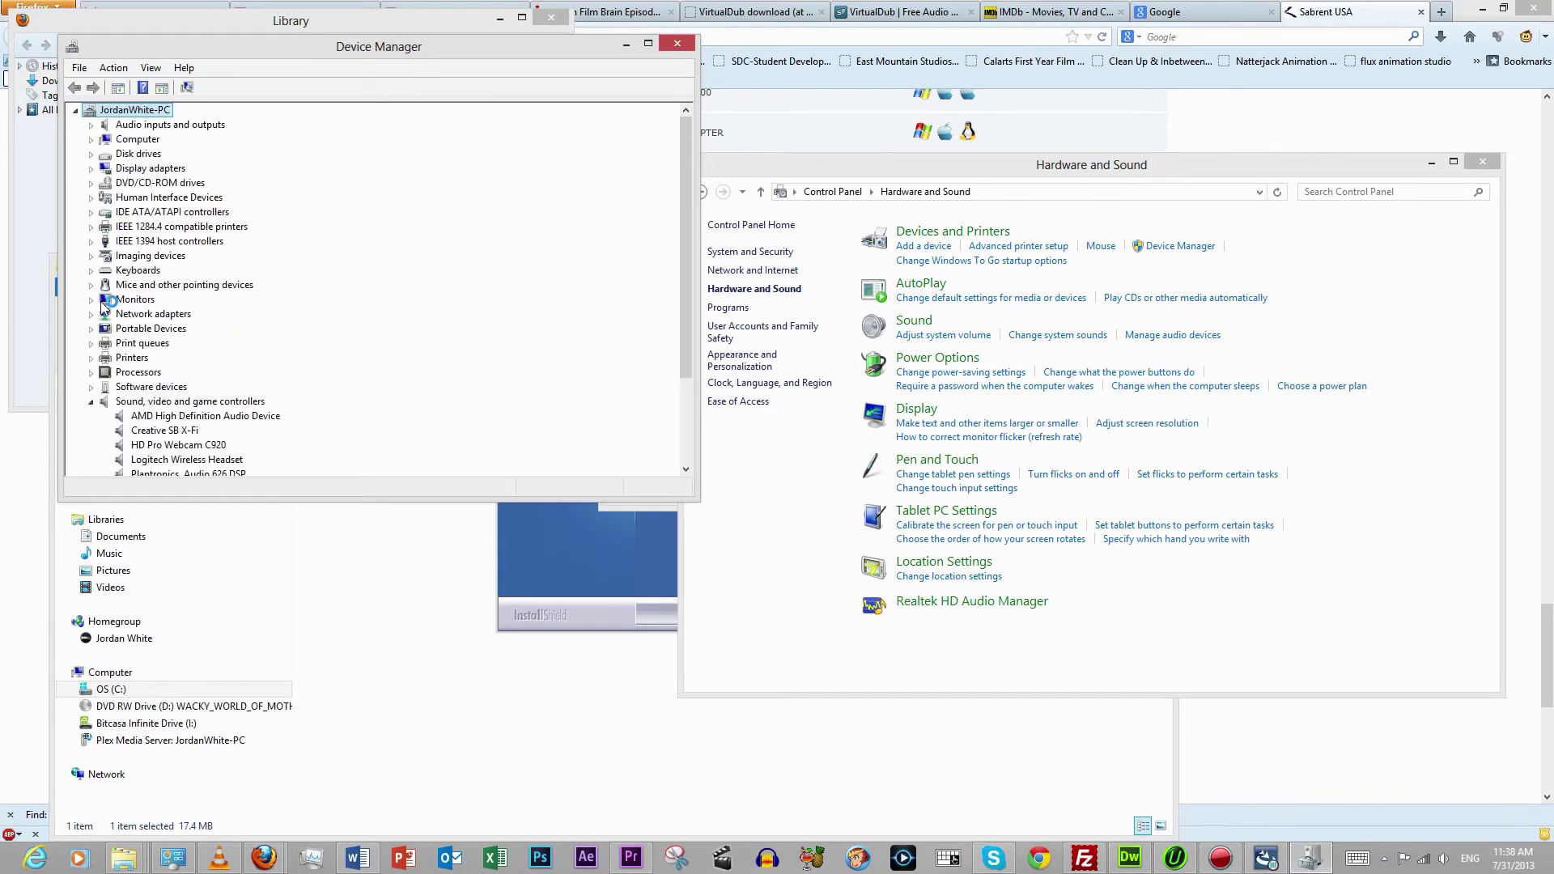
pyautogui.click(92, 168)
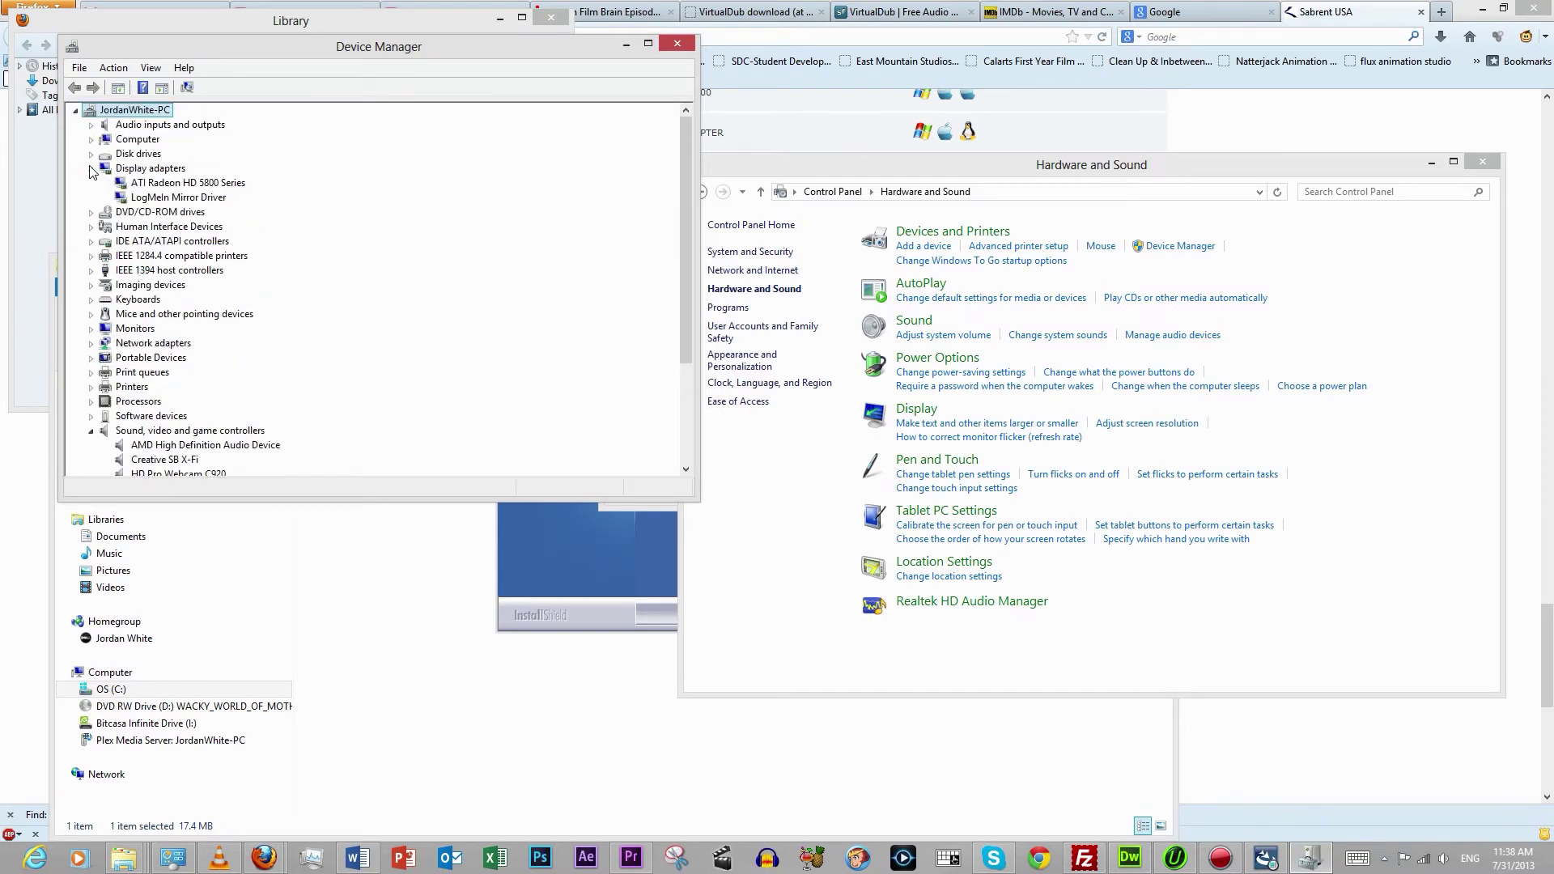
pyautogui.click(92, 168)
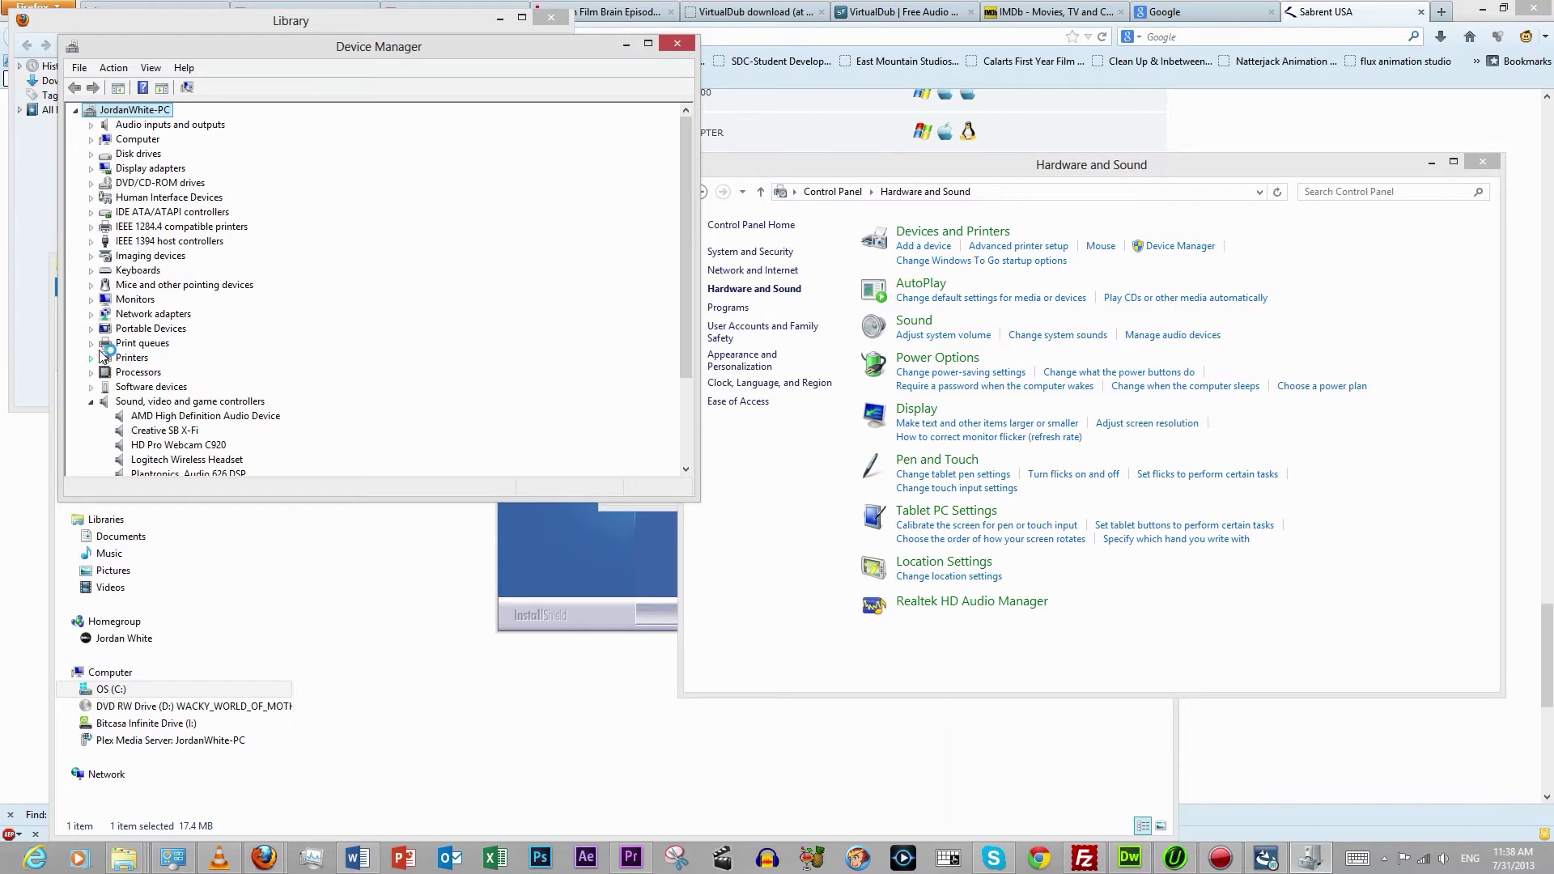
pyautogui.scroll(-3, 103, 355)
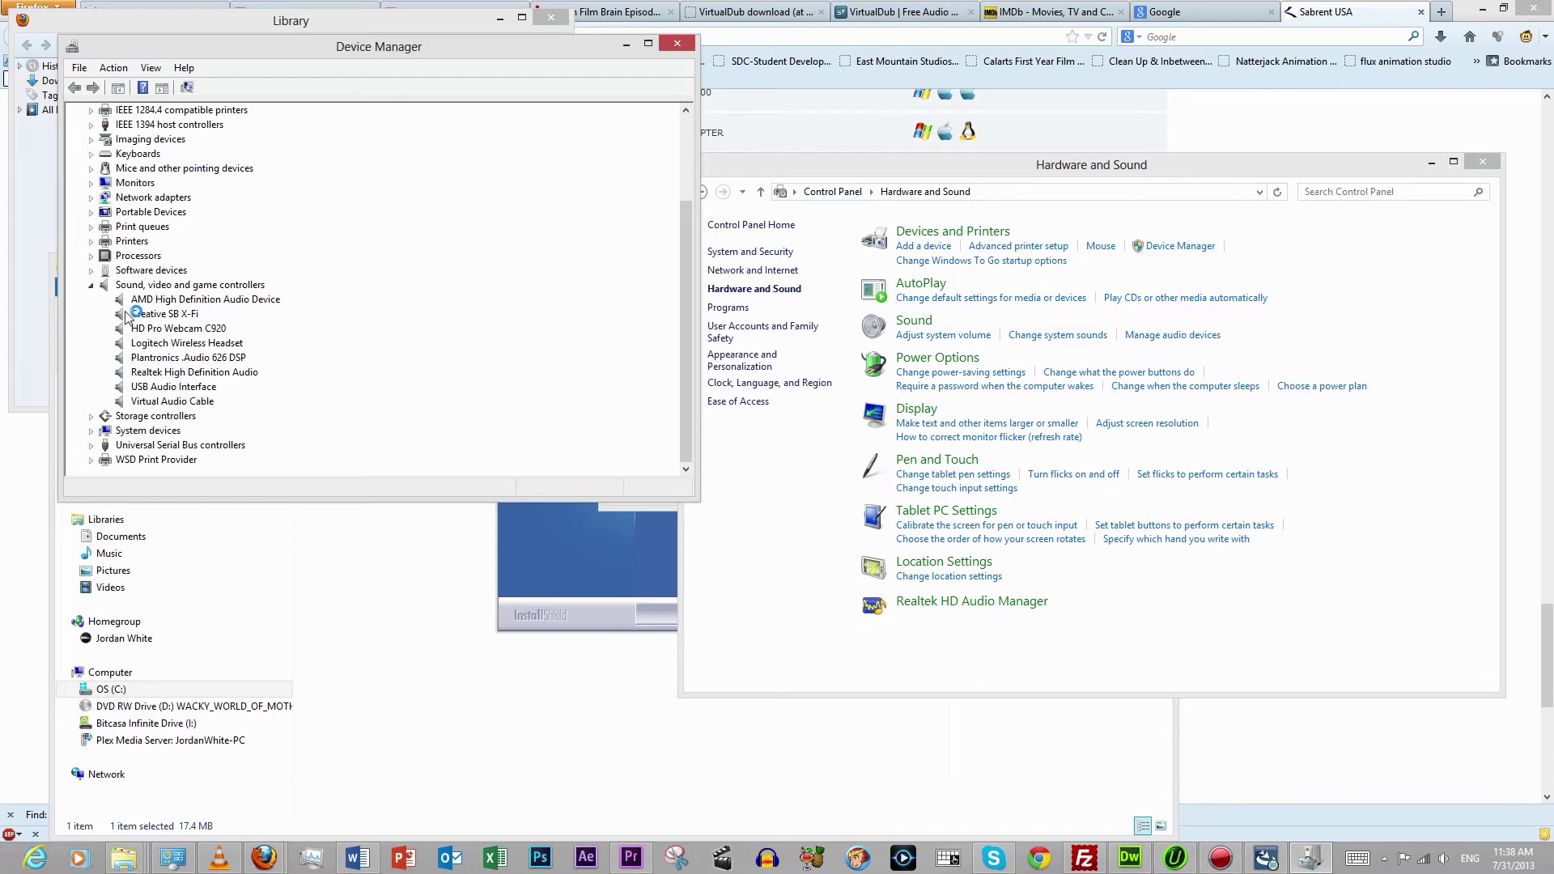
pyautogui.click(92, 271)
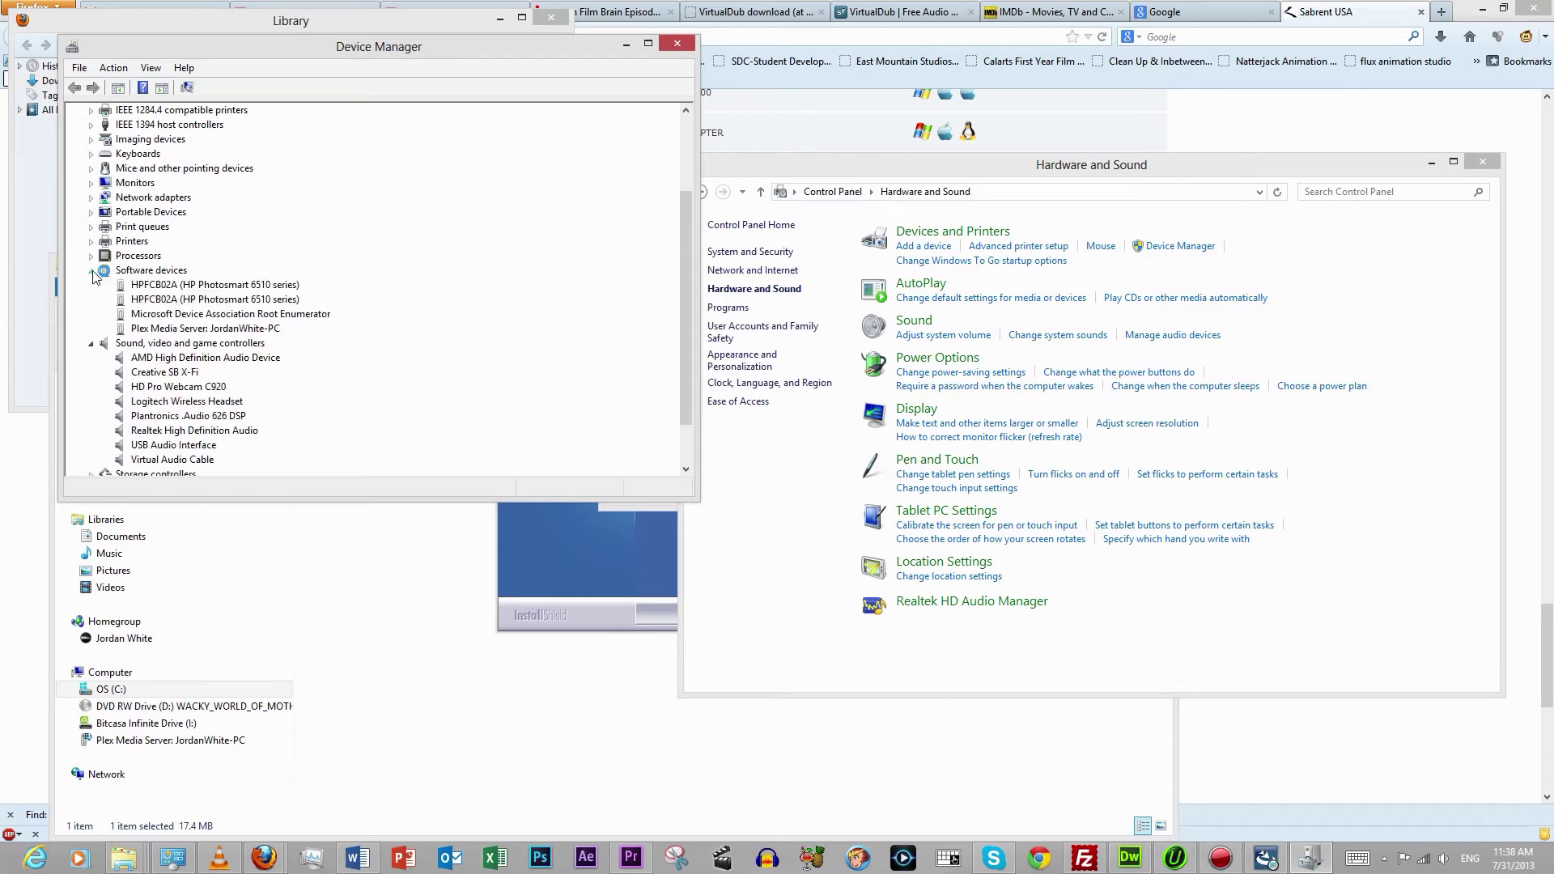
pyautogui.click(92, 271)
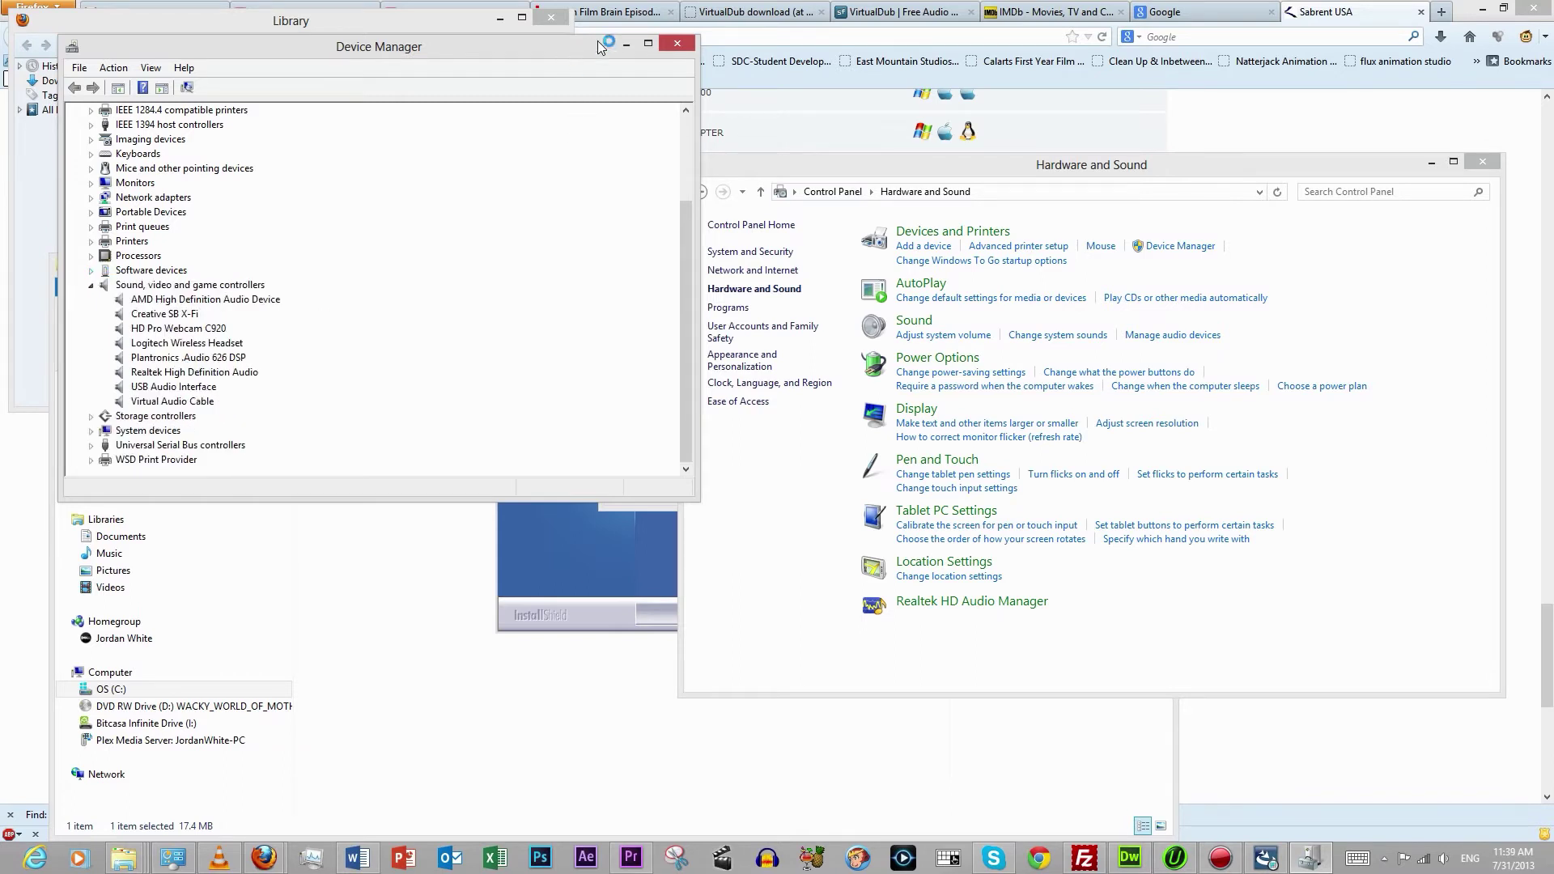
pyautogui.click(677, 47)
pyautogui.click(1430, 164)
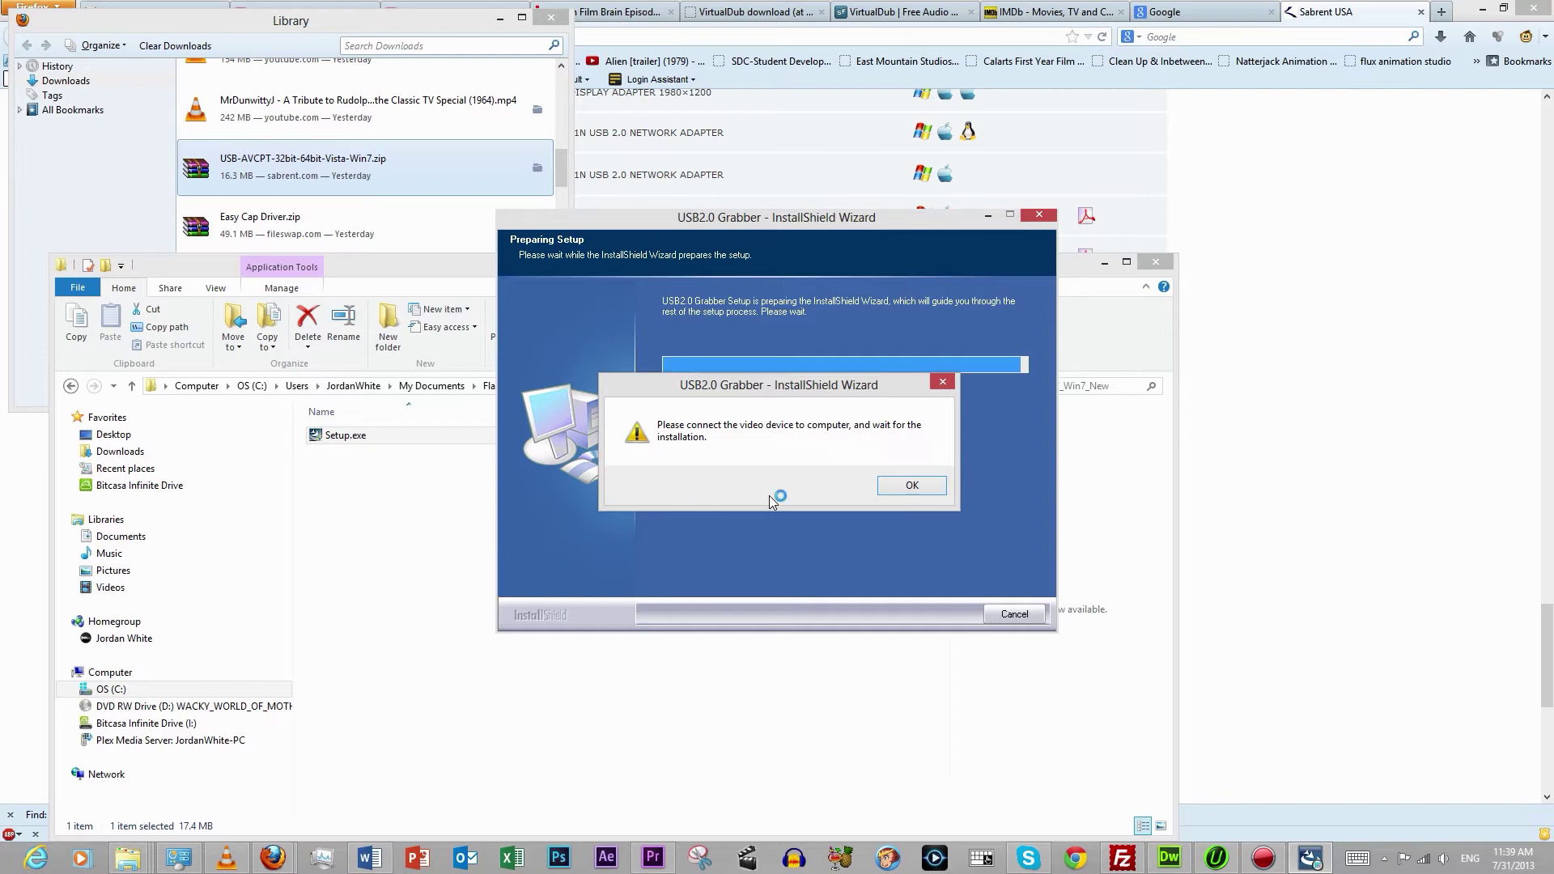
# Dismiss the connect-device warning with OK and relaunch Setup.exe from the folder
pyautogui.click(913, 486)
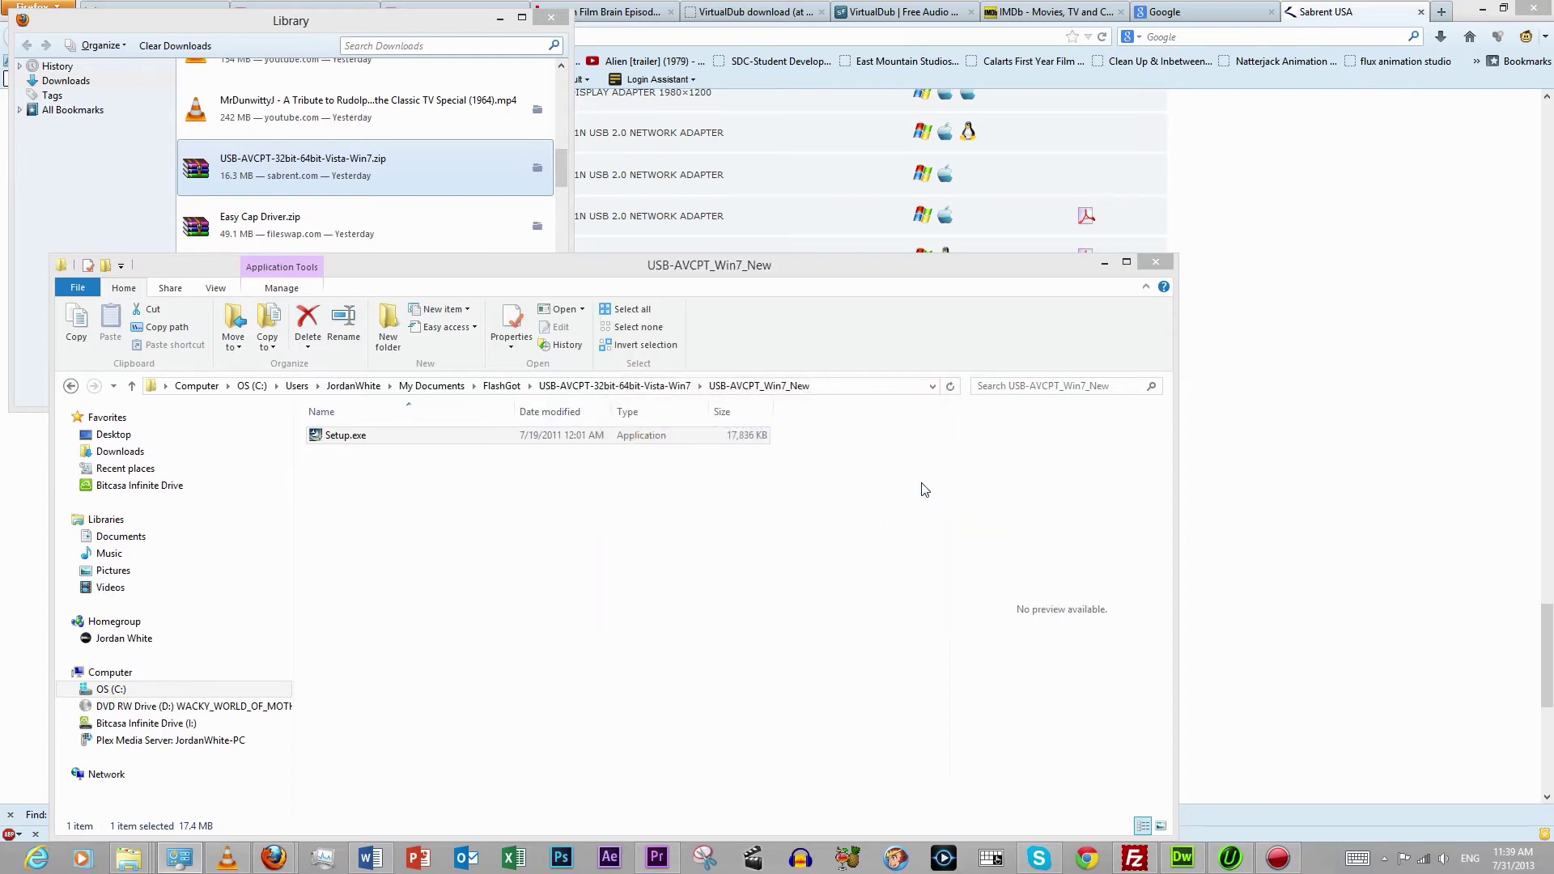
pyautogui.doubleClick(348, 435)
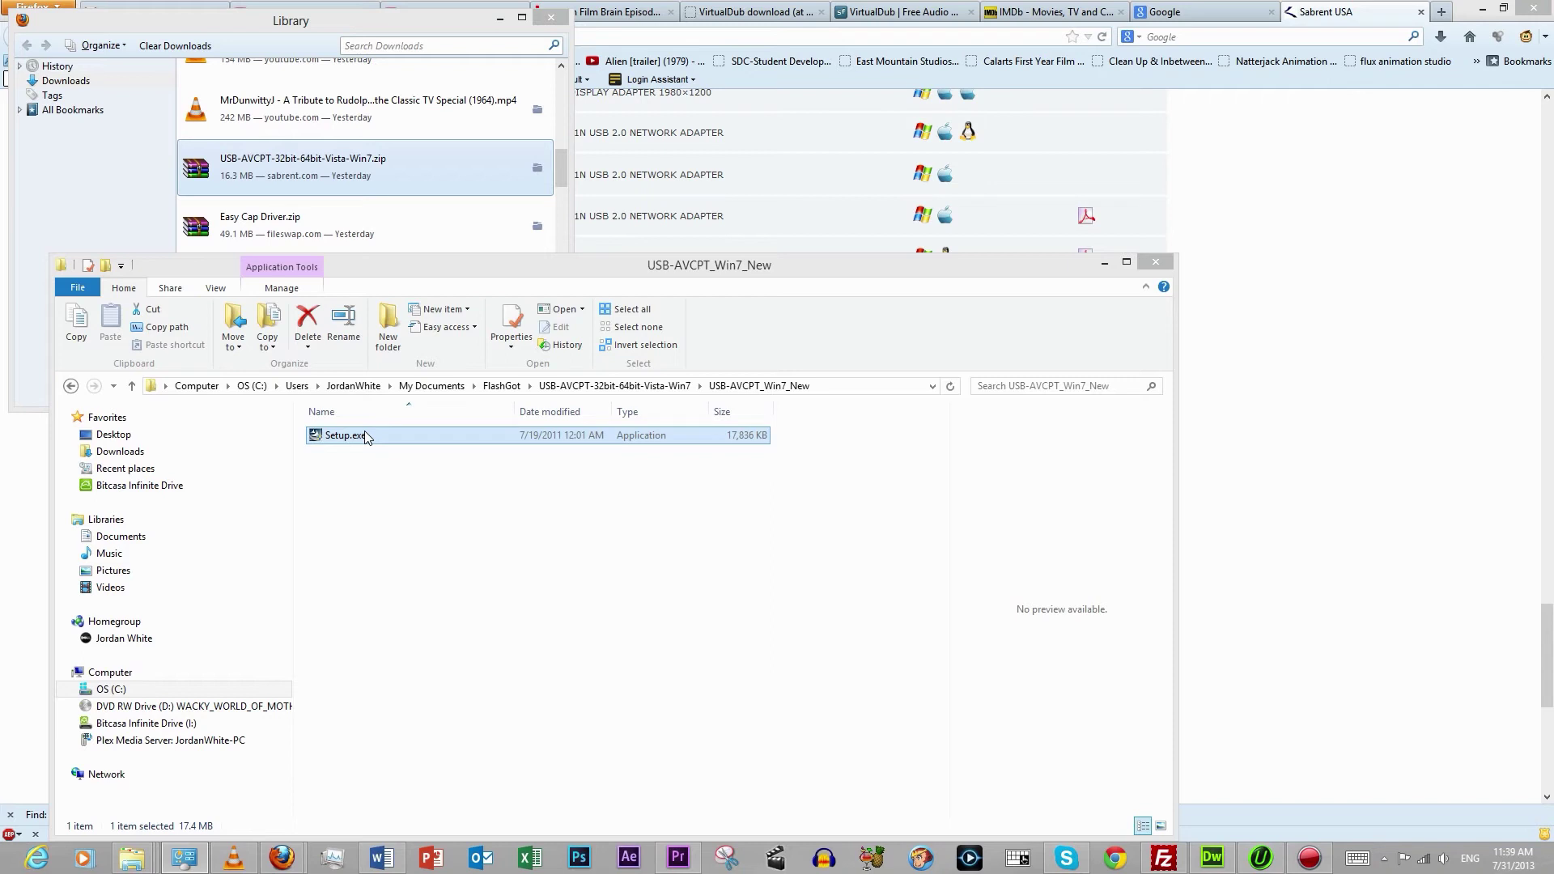
pyautogui.doubleClick(348, 435)
# Run Setup.exe as administrator, approve UAC, install the USB2.0 Grabber driver and finish
pyautogui.rightClick(366, 437)
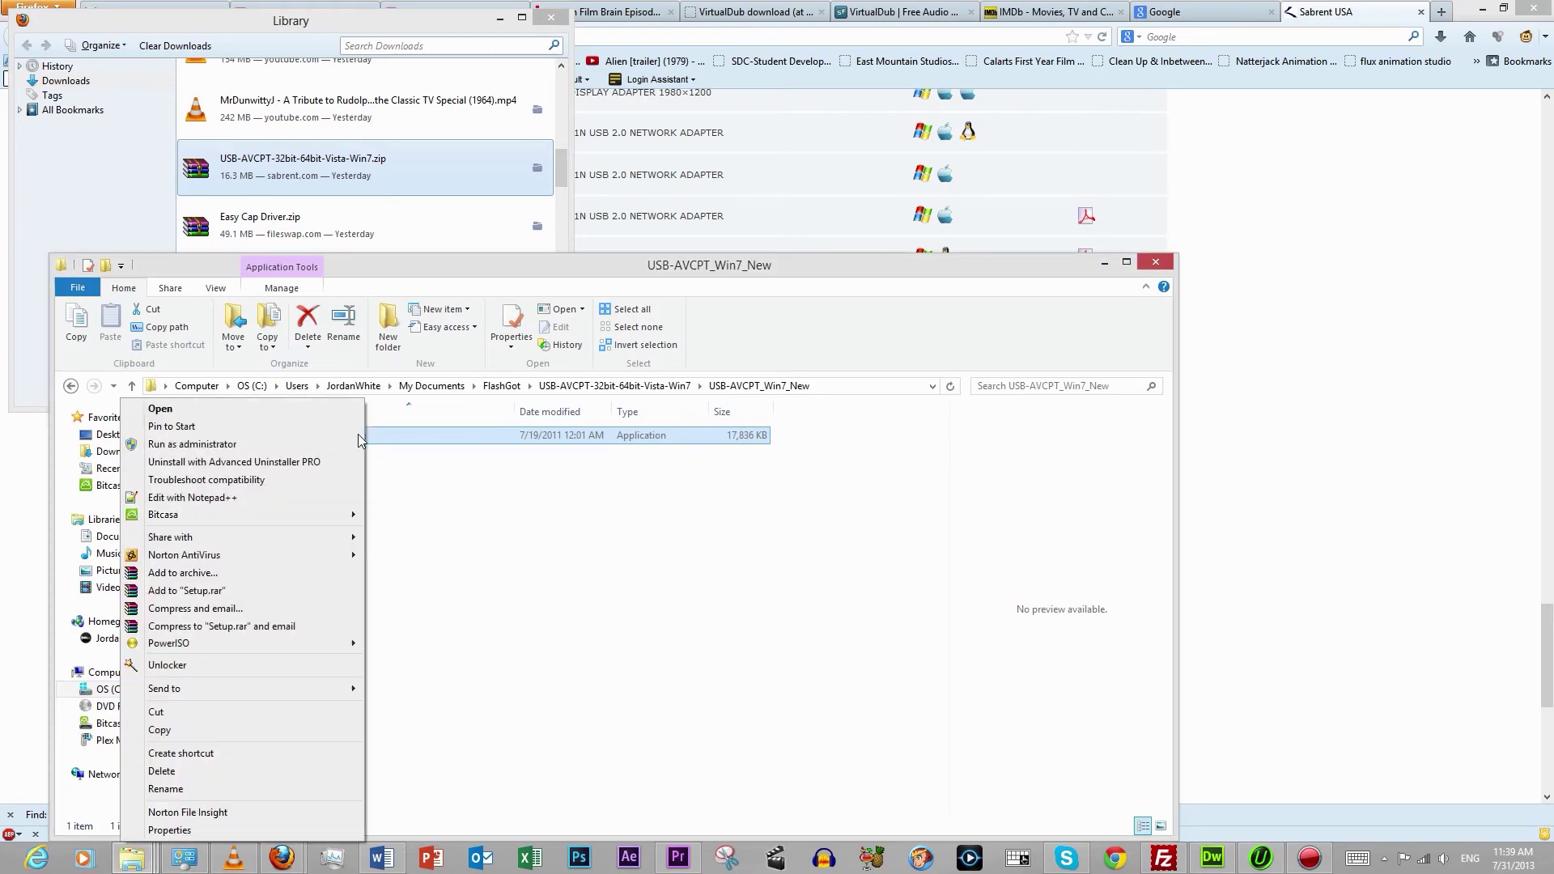
pyautogui.click(261, 441)
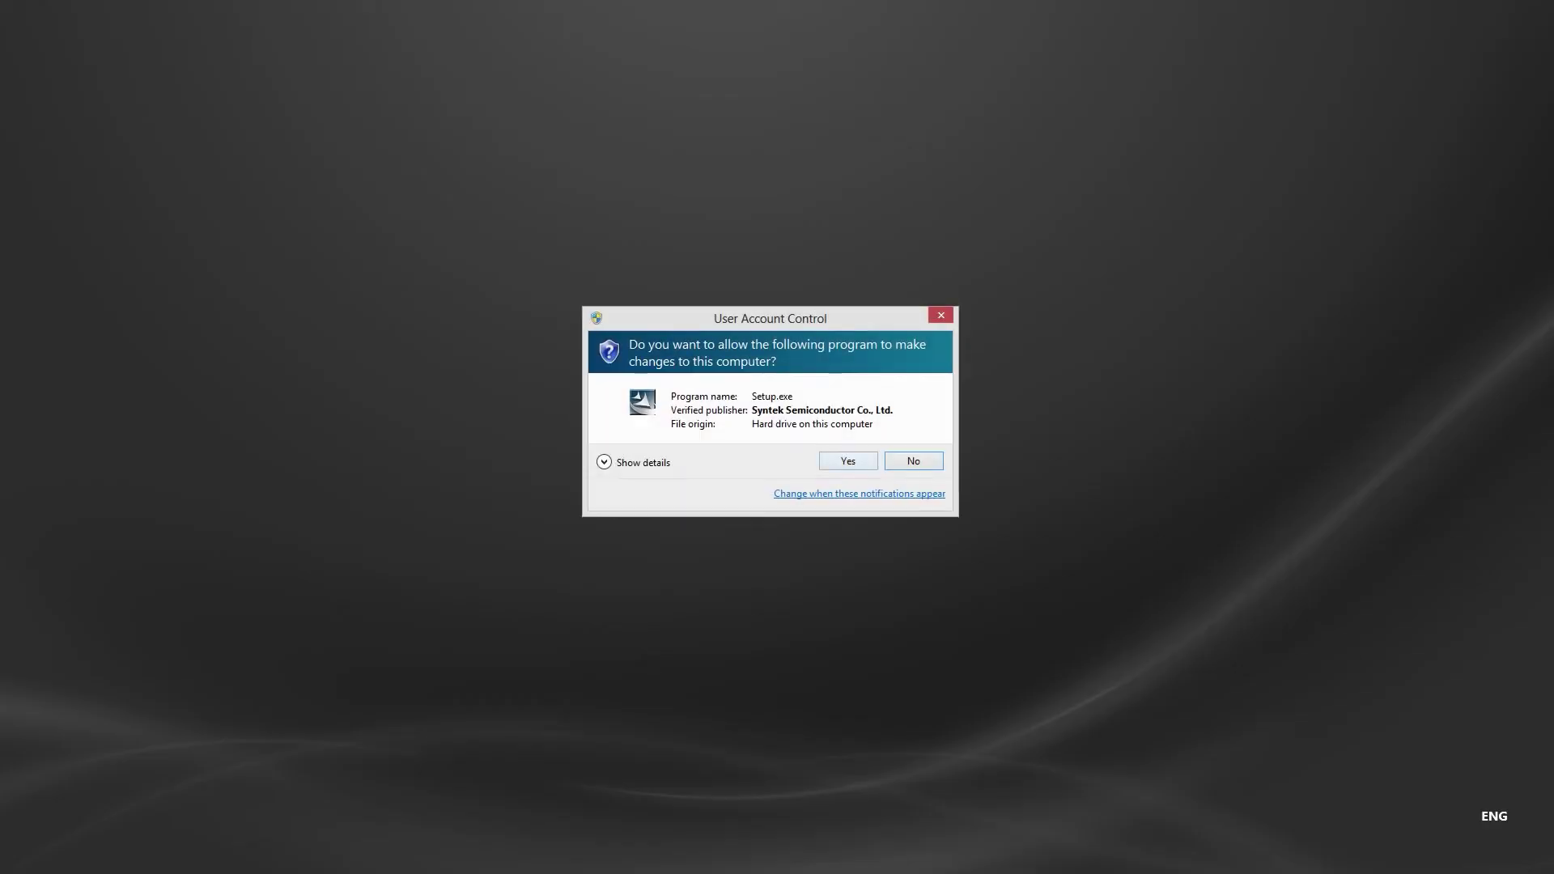
pyautogui.click(848, 461)
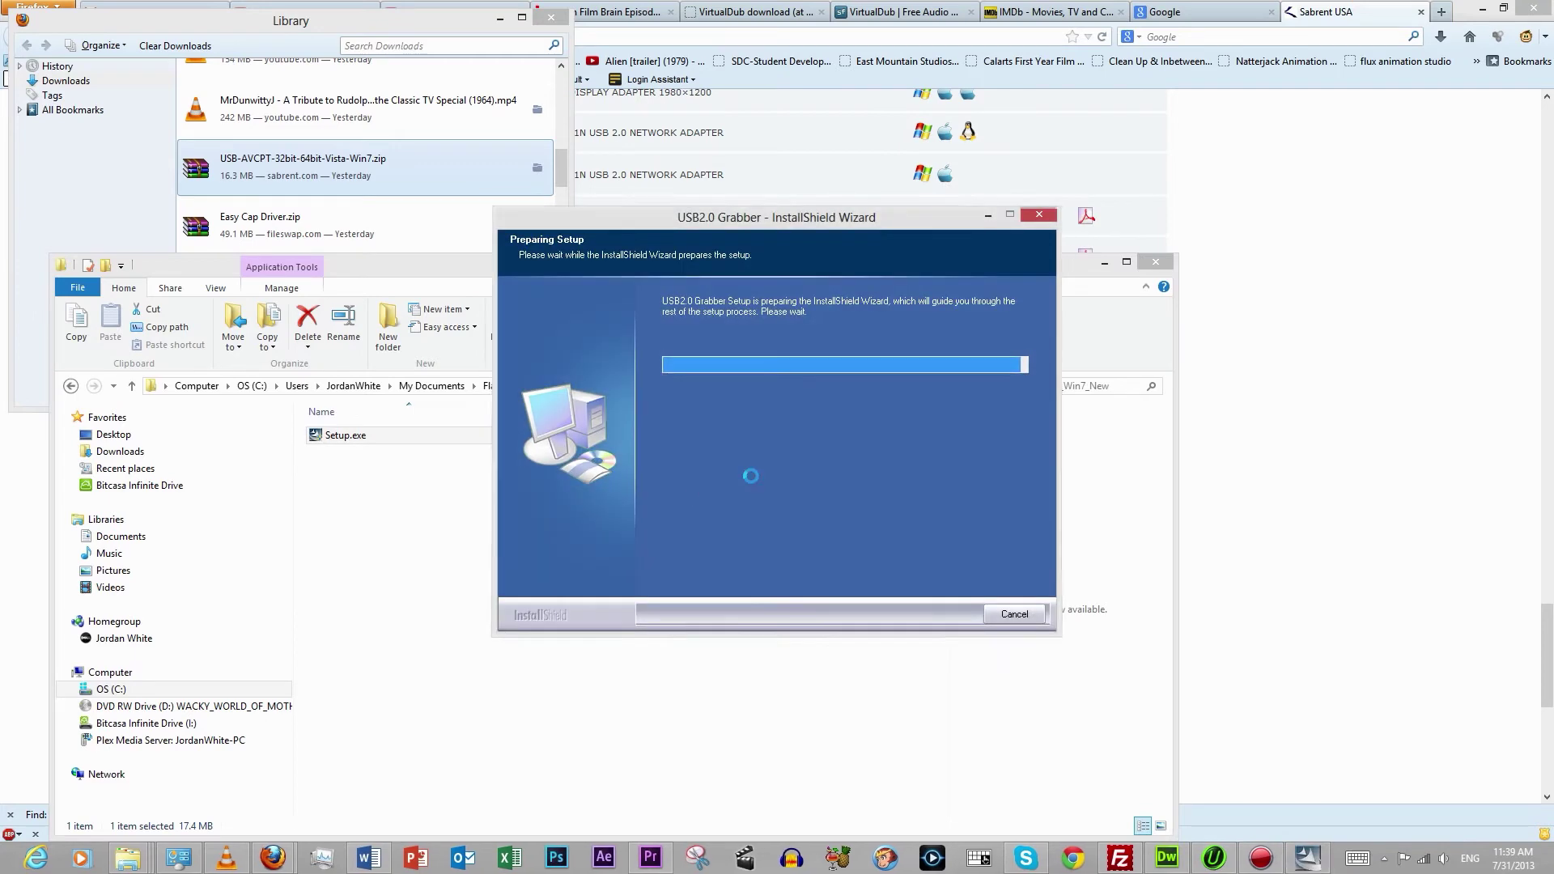
pyautogui.click(831, 630)
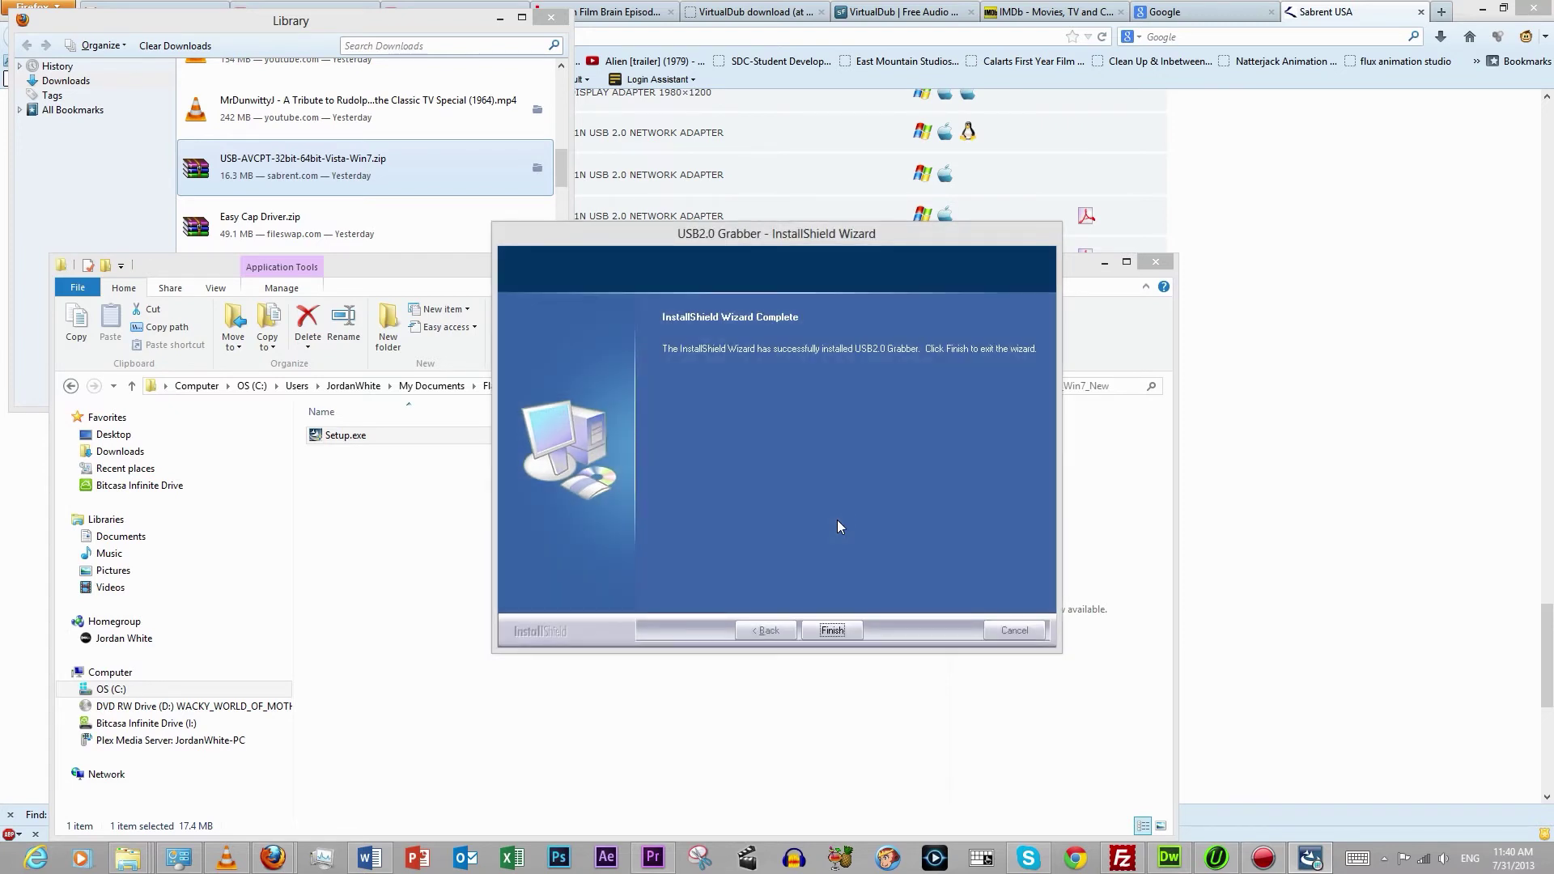
pyautogui.click(829, 630)
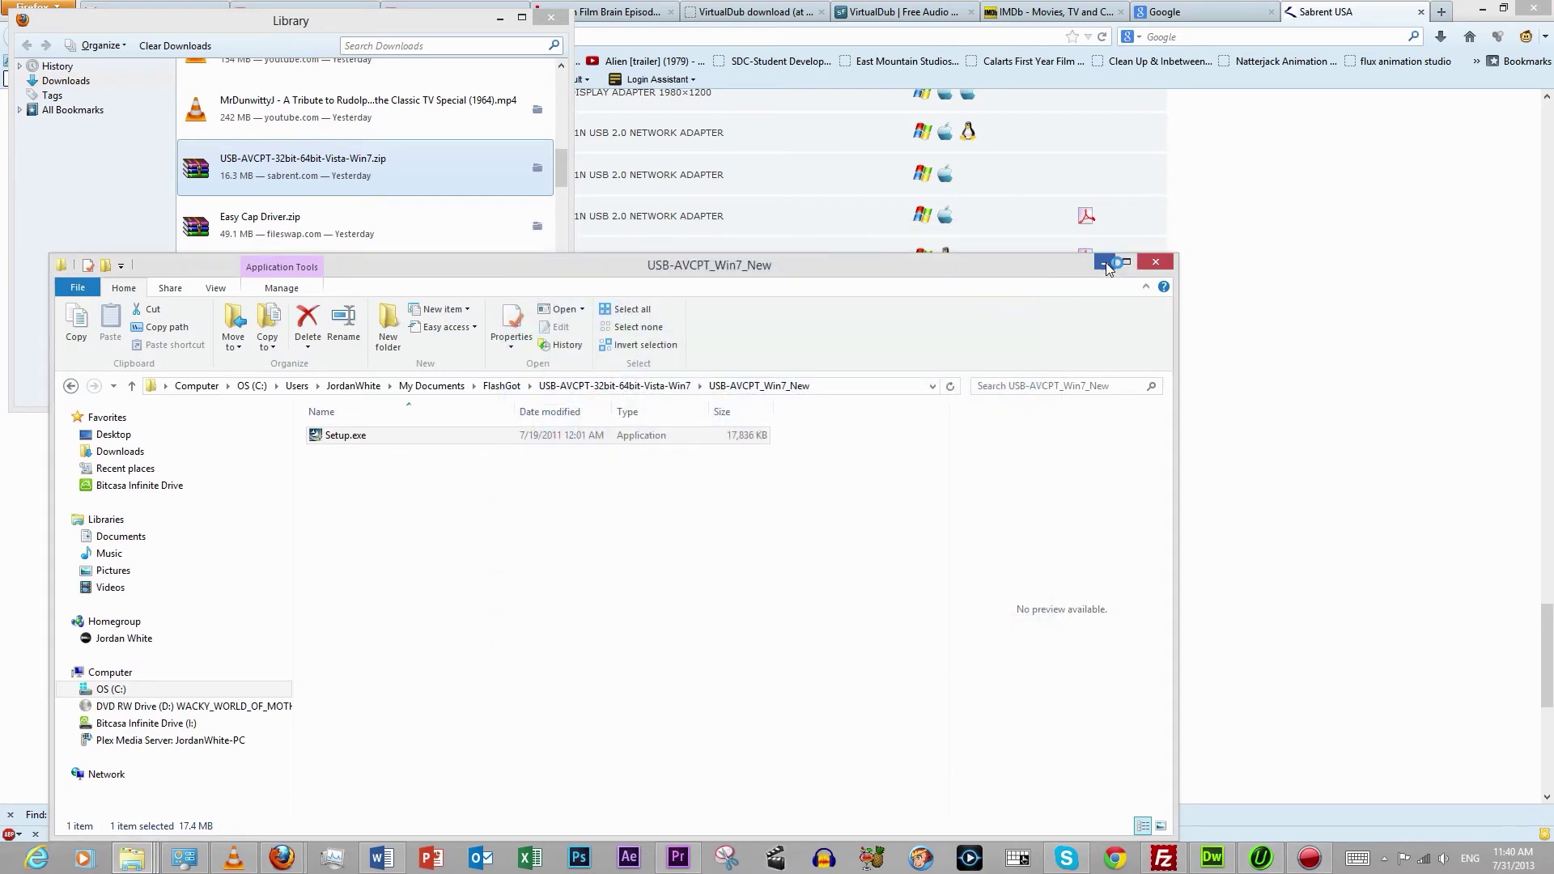
# Minimize the other windows and restore the File Explorer folder window
pyautogui.click(1104, 262)
pyautogui.click(498, 18)
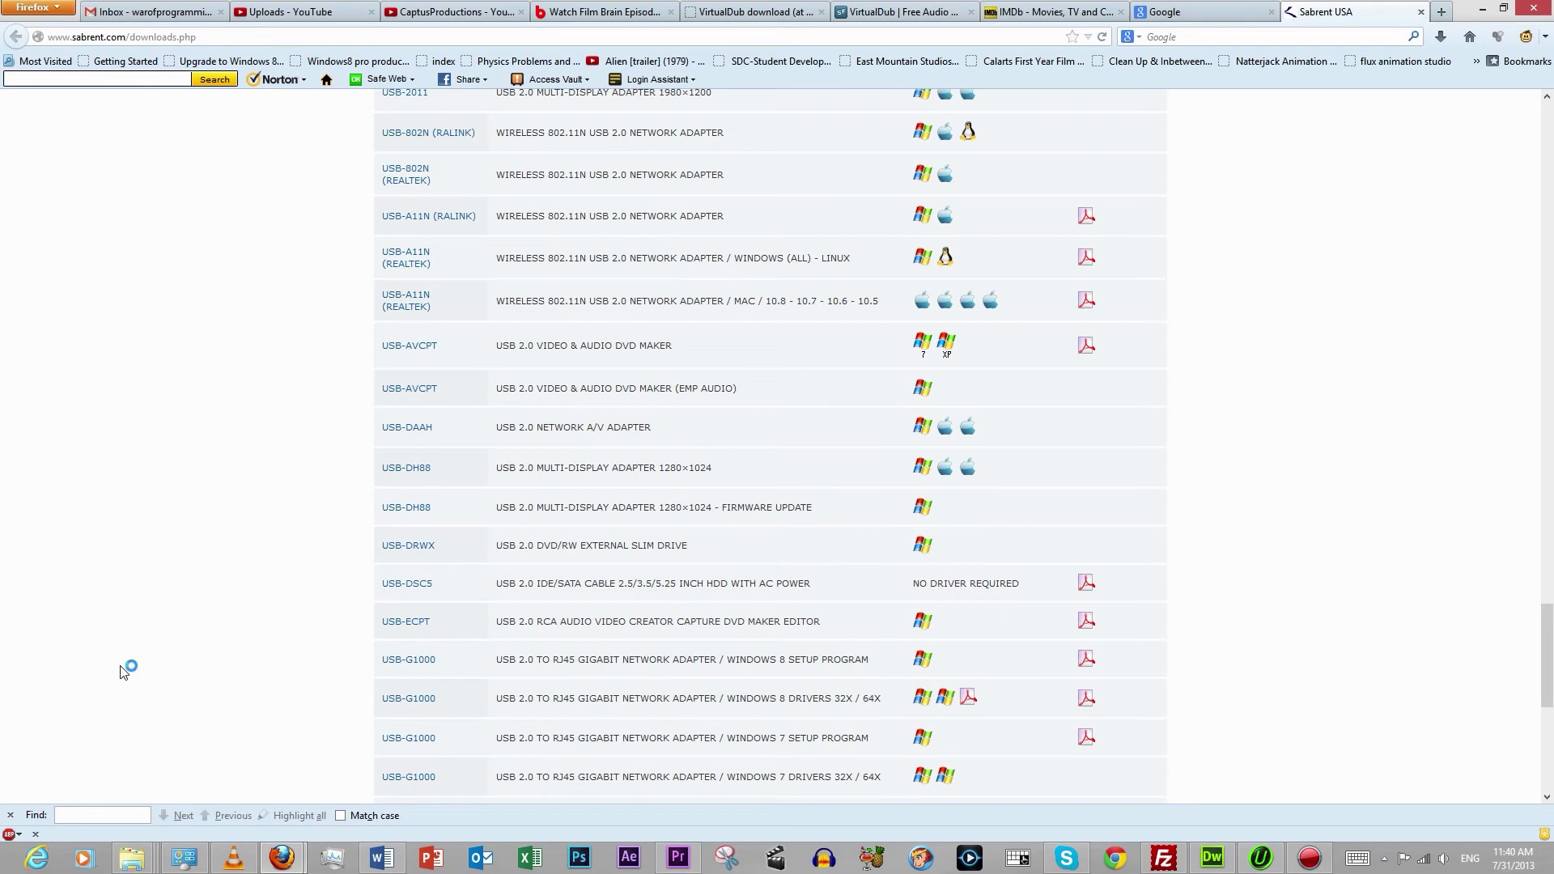
pyautogui.moveTo(125, 868)
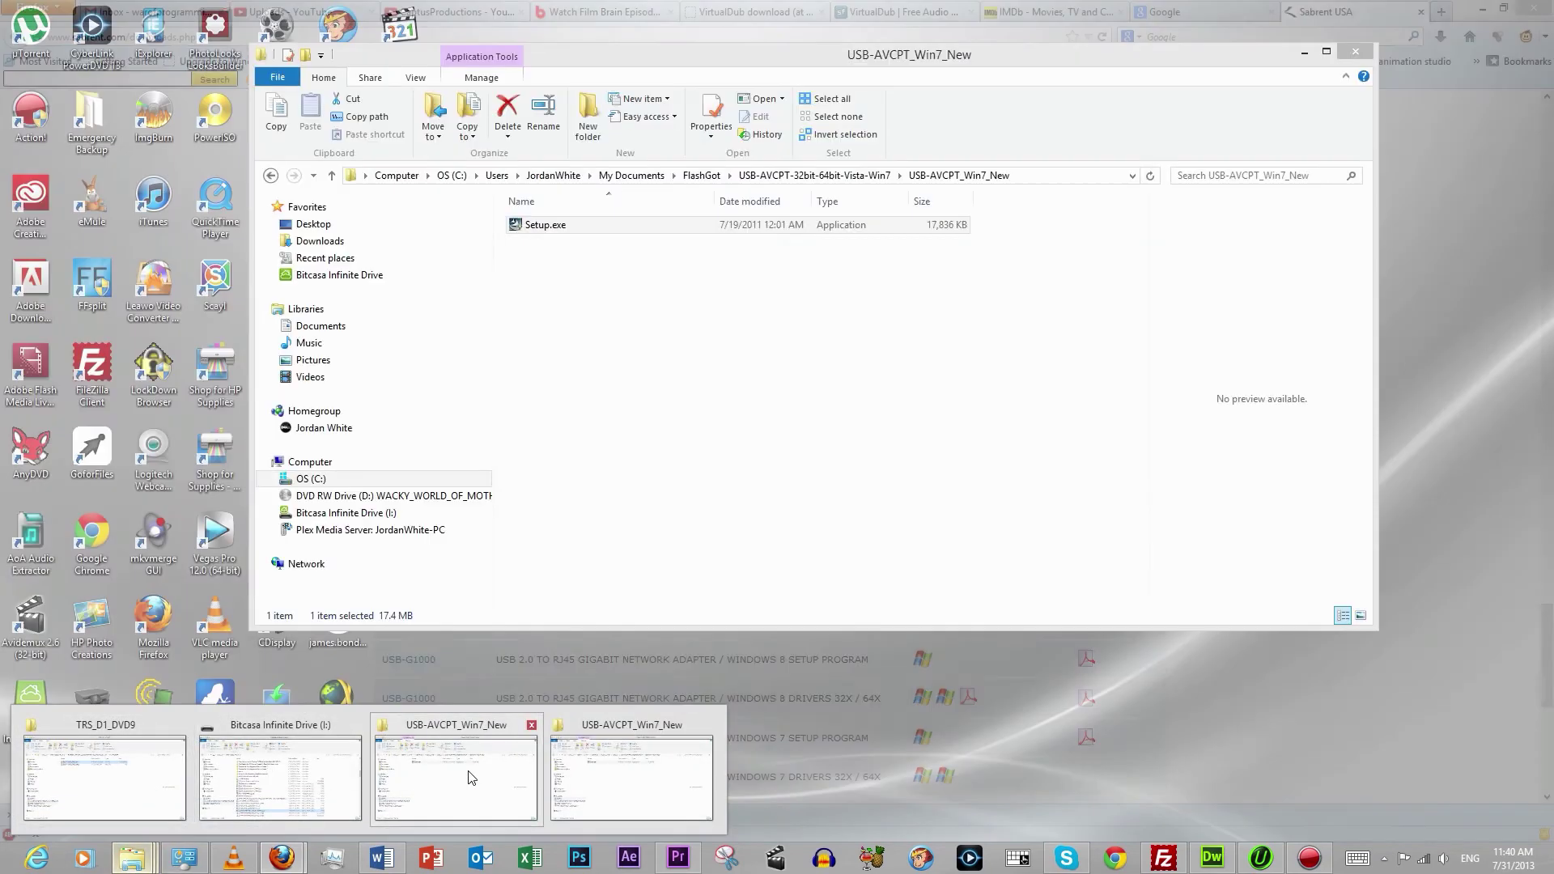
pyautogui.click(465, 777)
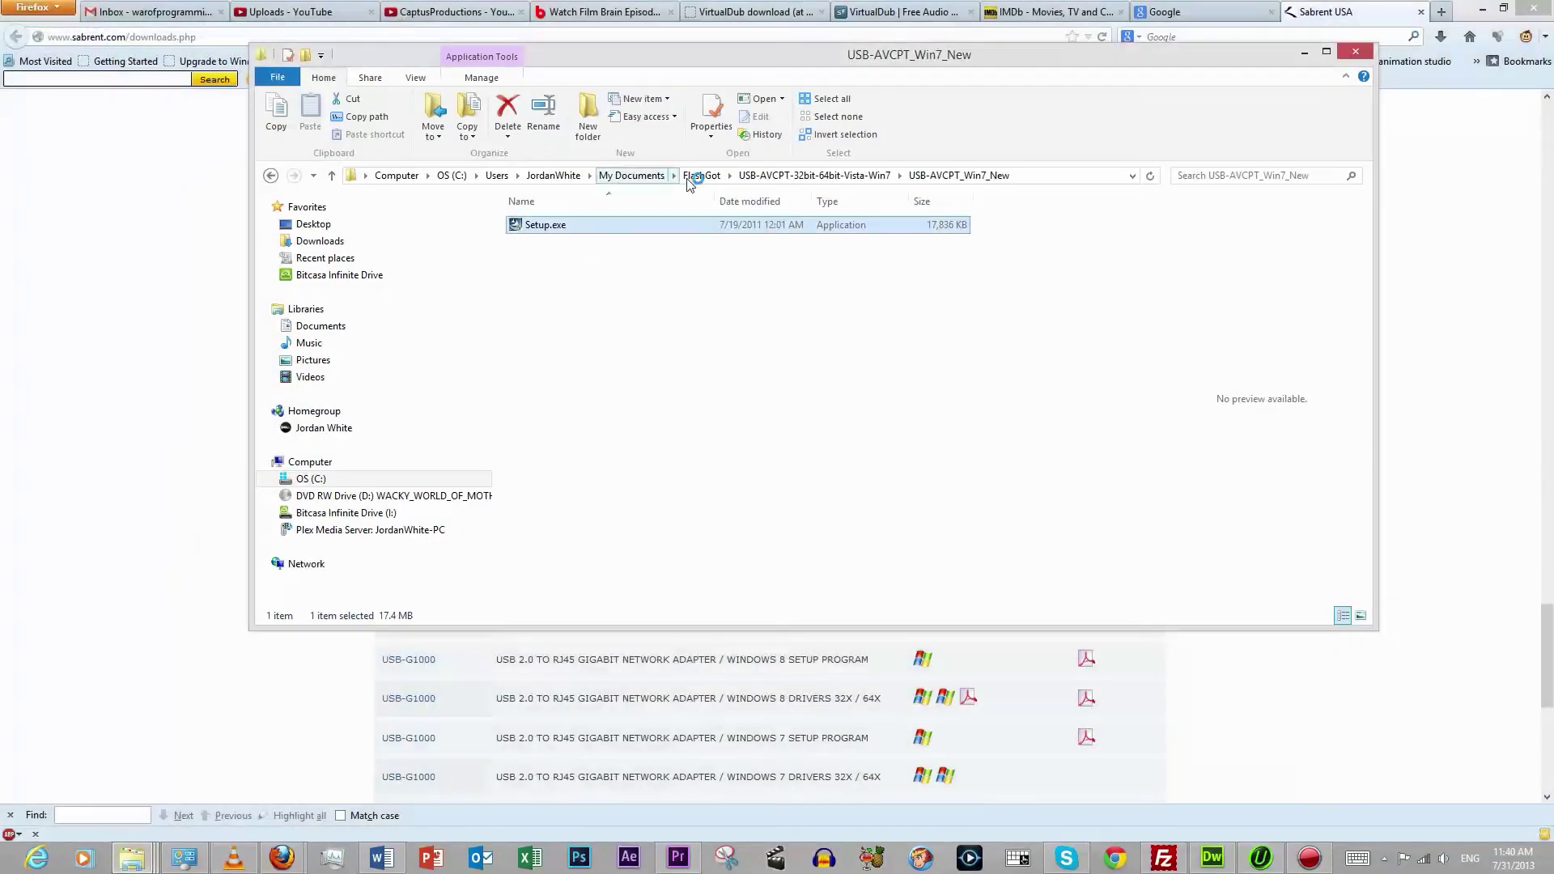
pyautogui.scroll(-2, 603, 368)
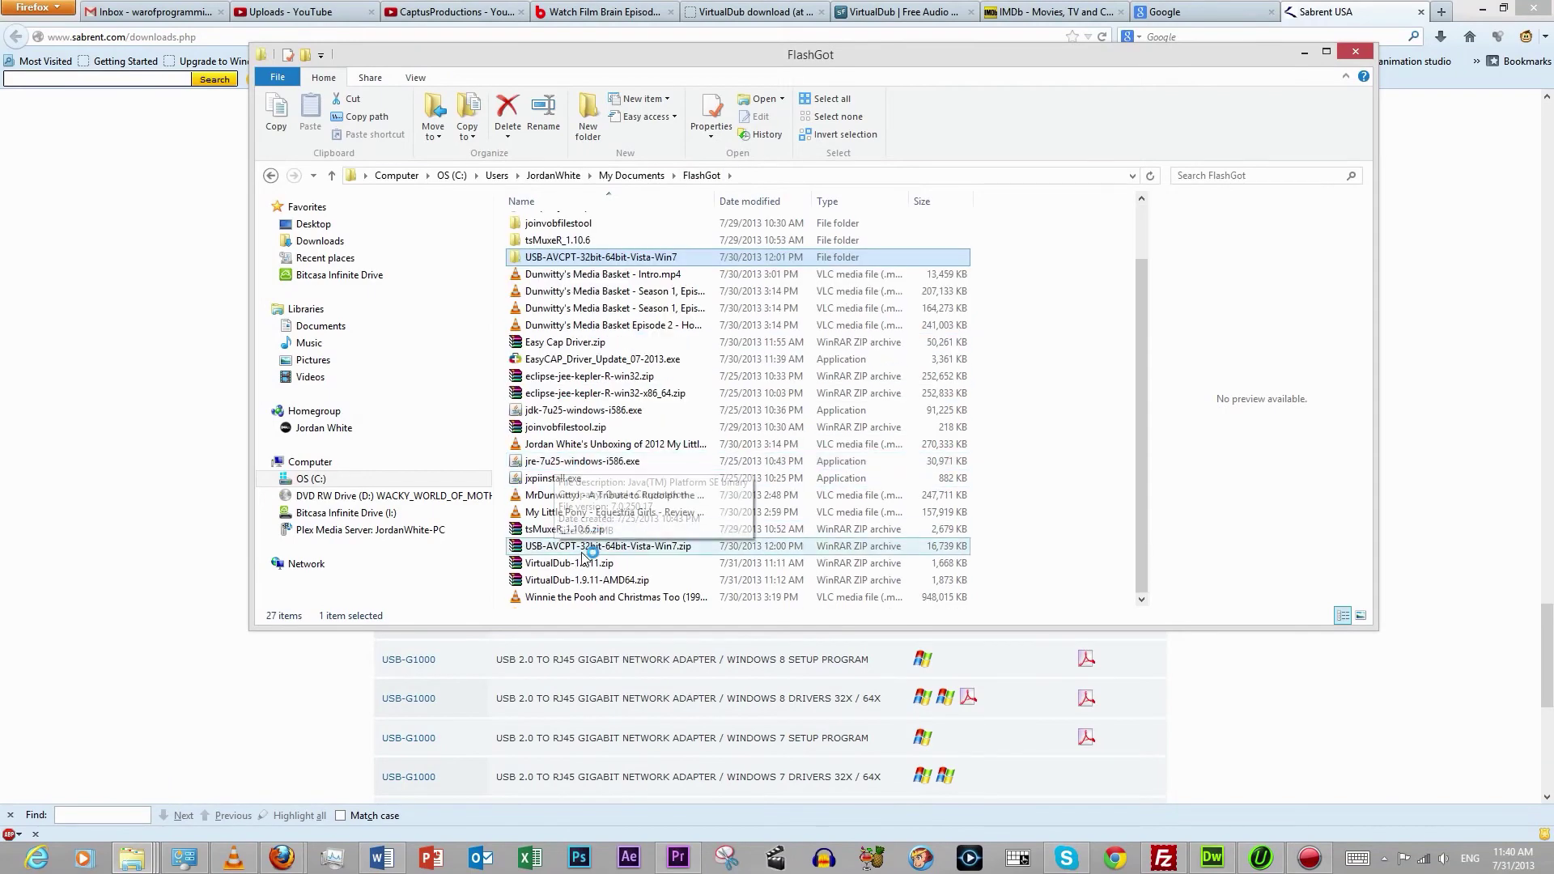
# Extract the VirtualDub-1.9.11-AMD64 zip to the suggested folder and open that folder
pyautogui.rightClick(599, 580)
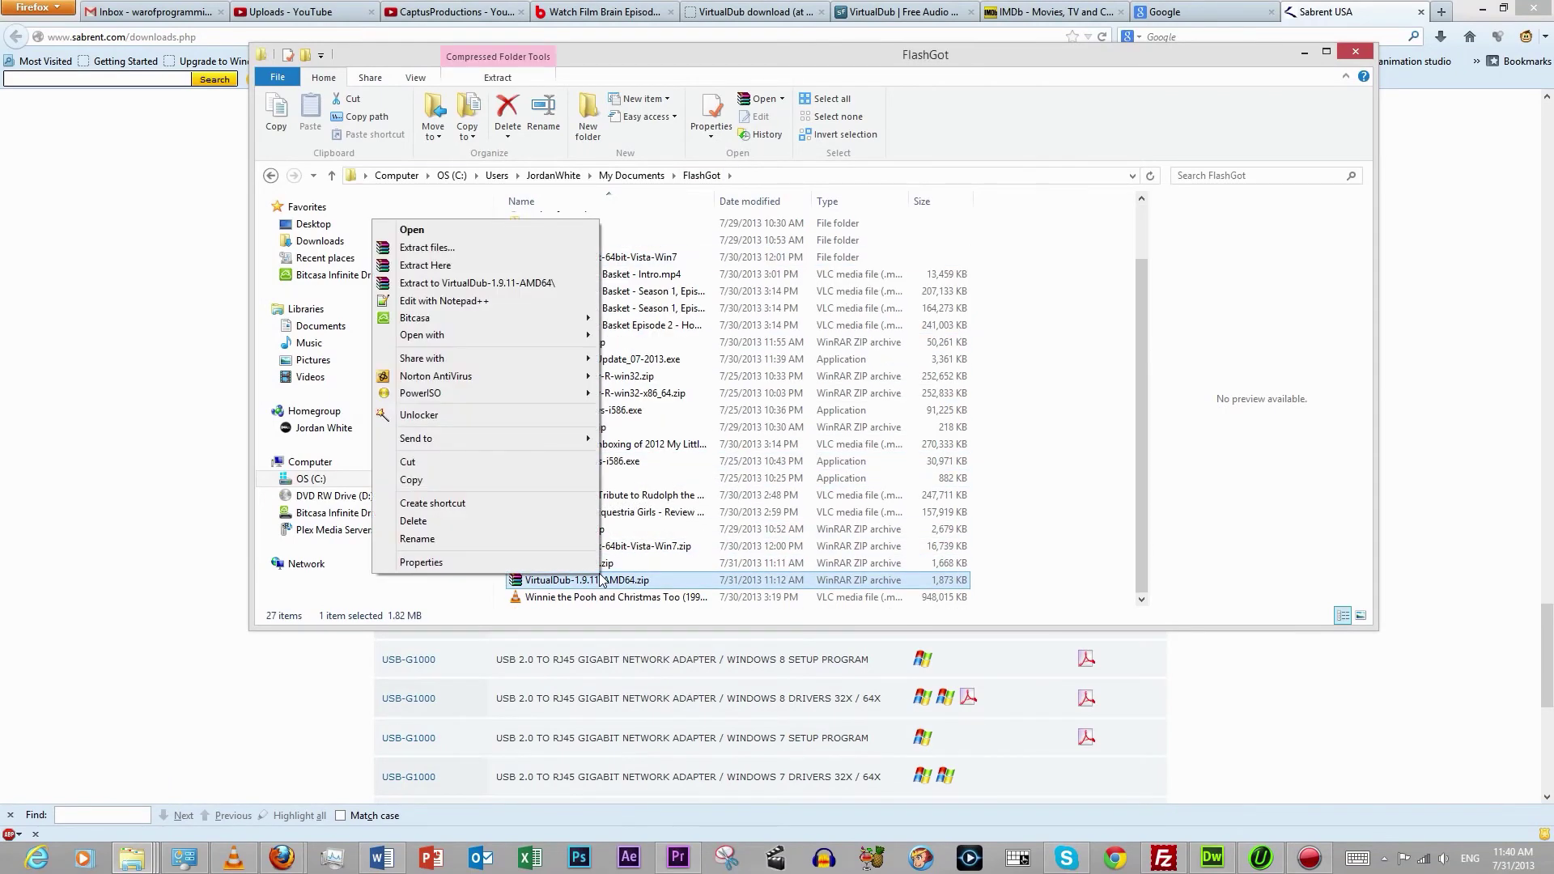
pyautogui.click(413, 239)
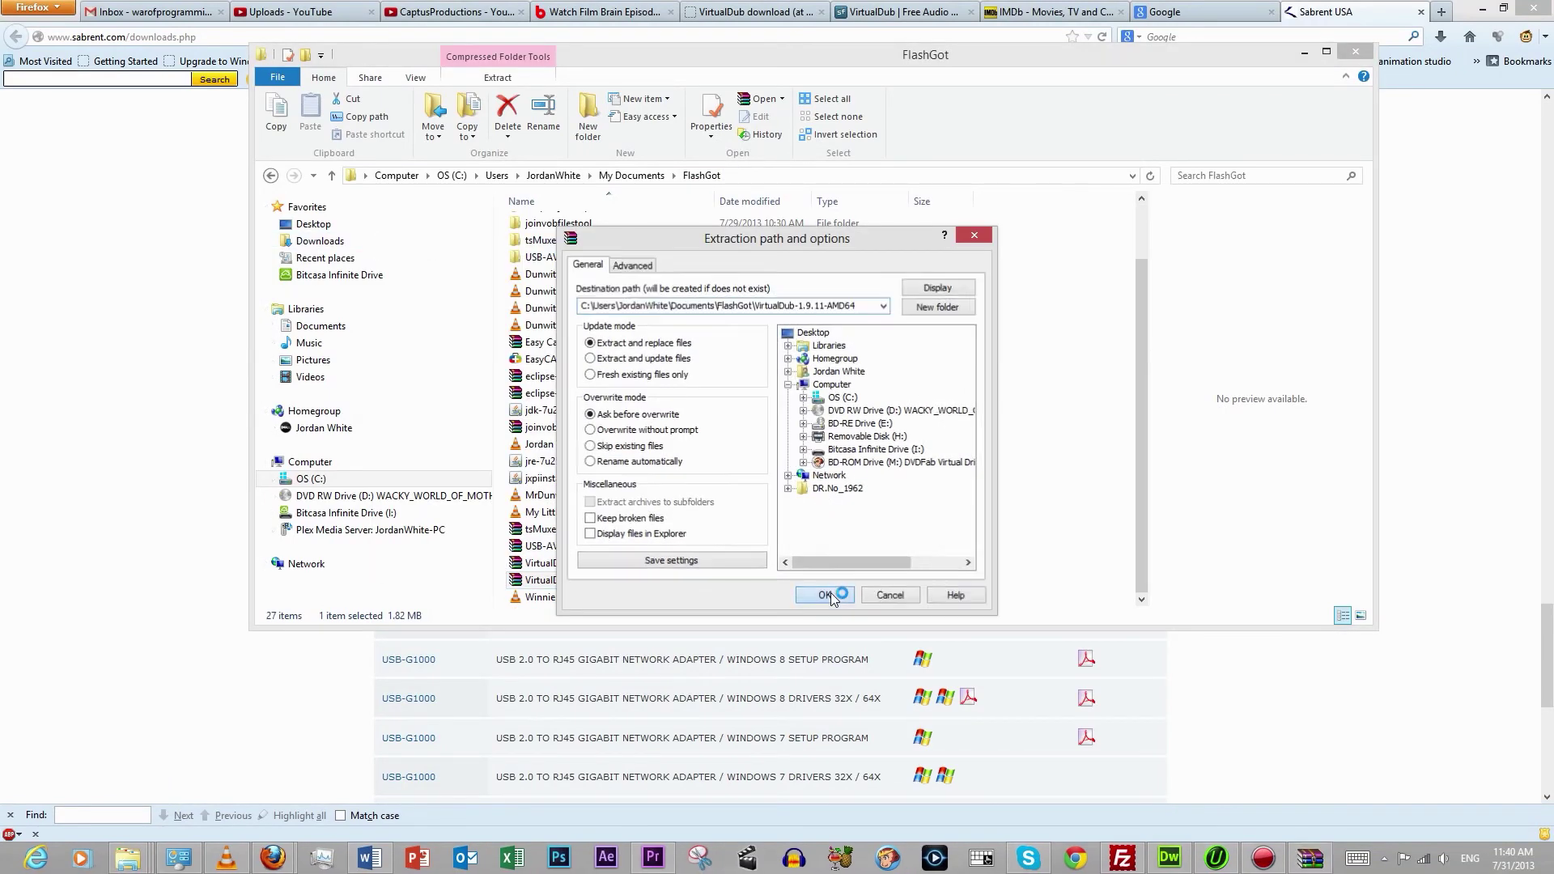
pyautogui.click(824, 591)
pyautogui.scroll(2, 720, 444)
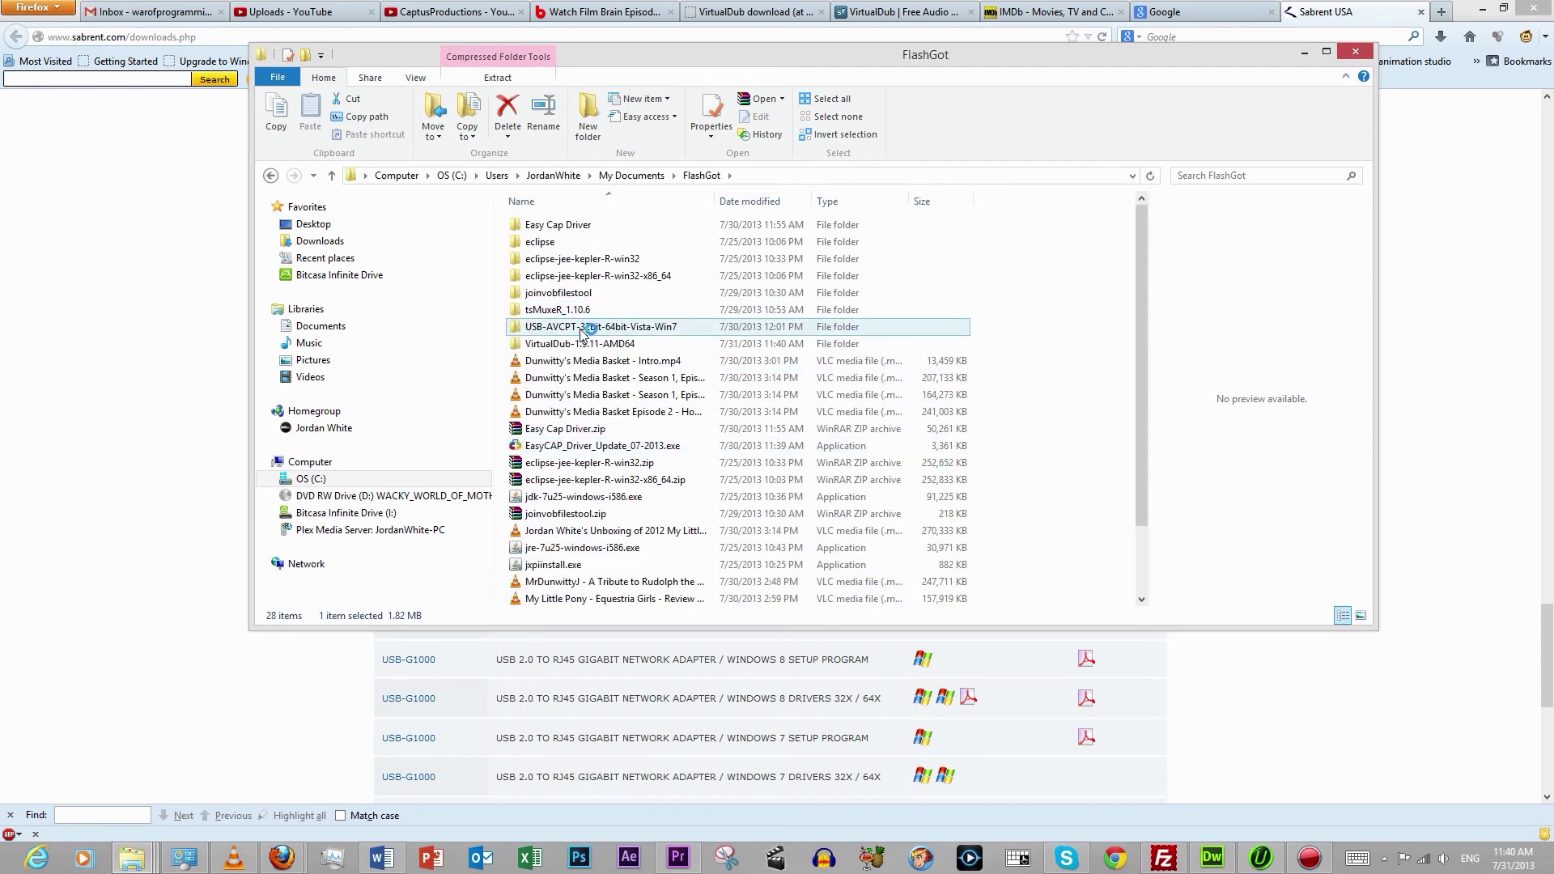
pyautogui.doubleClick(583, 328)
pyautogui.click(270, 174)
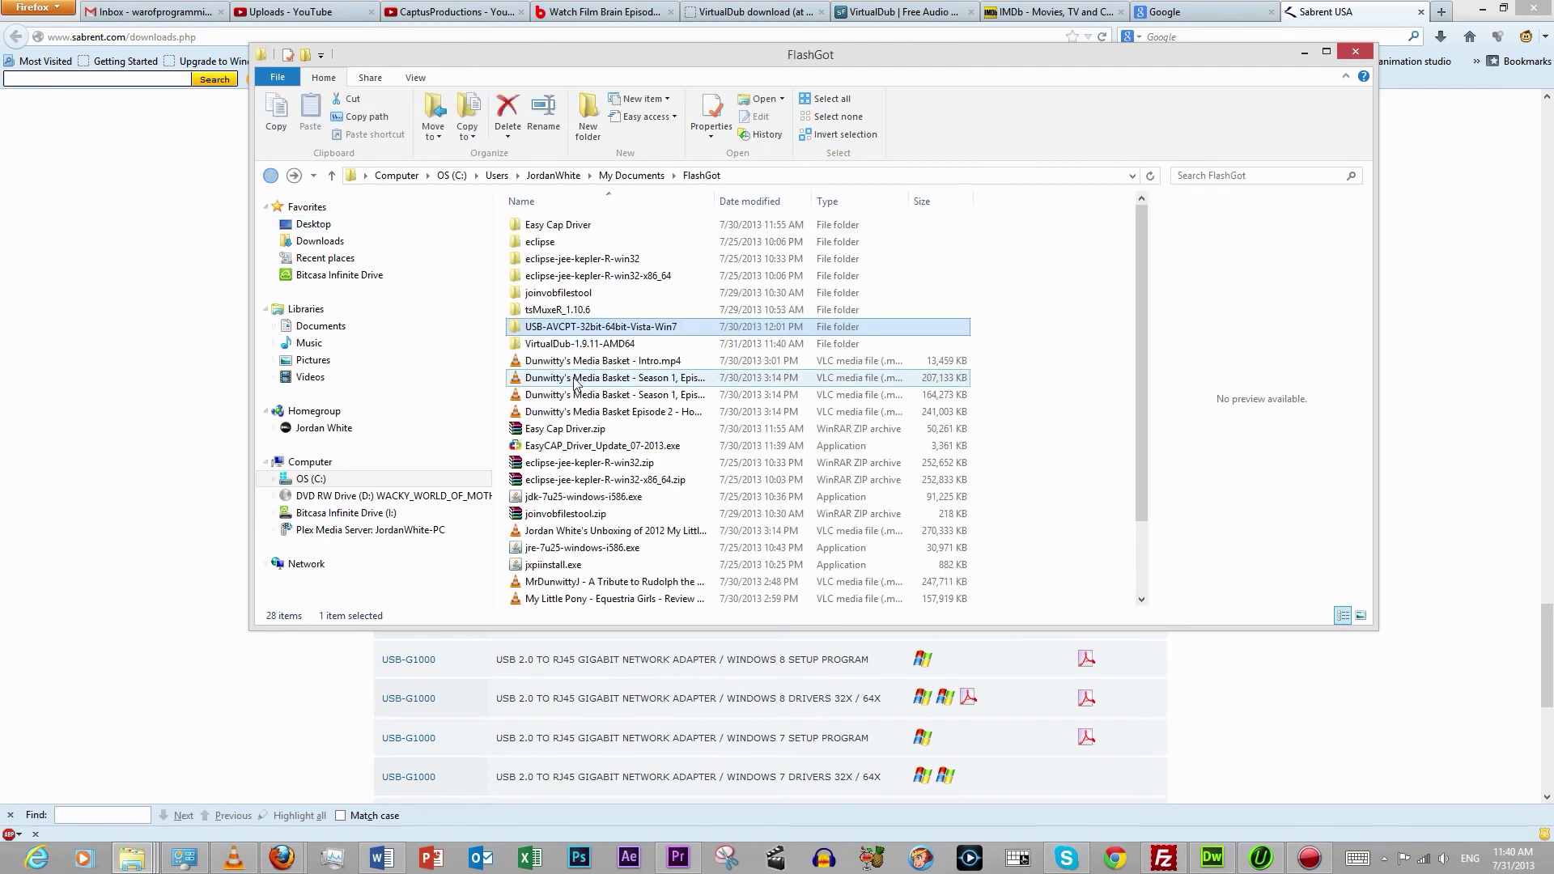
pyautogui.doubleClick(593, 346)
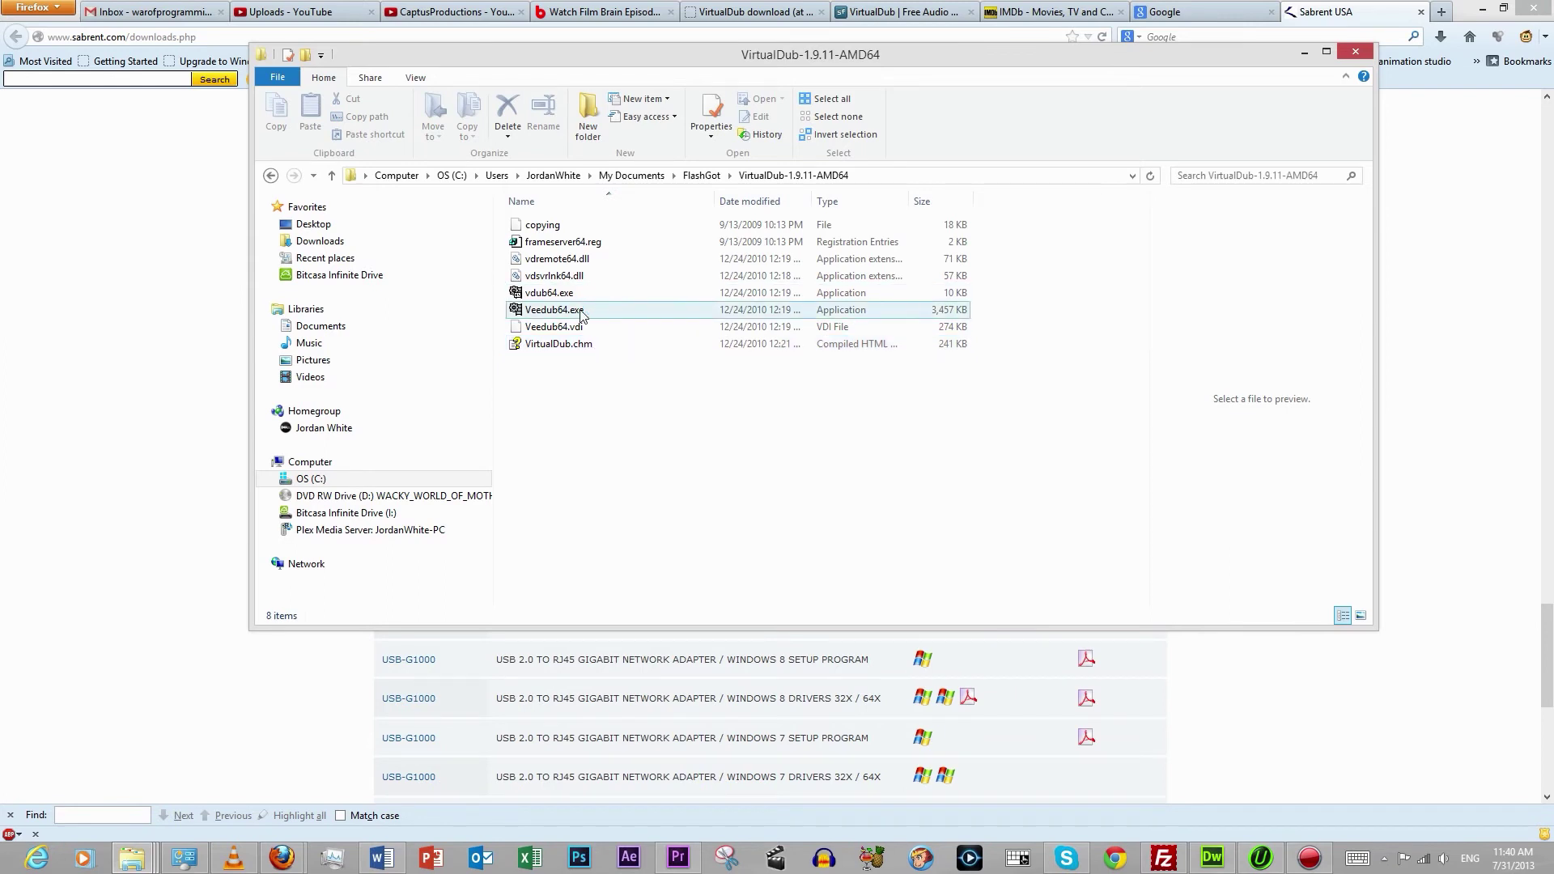
# Launch Veedub64.exe as administrator and choose File > Capture AVI to enter capture mode
pyautogui.rightClick(580, 313)
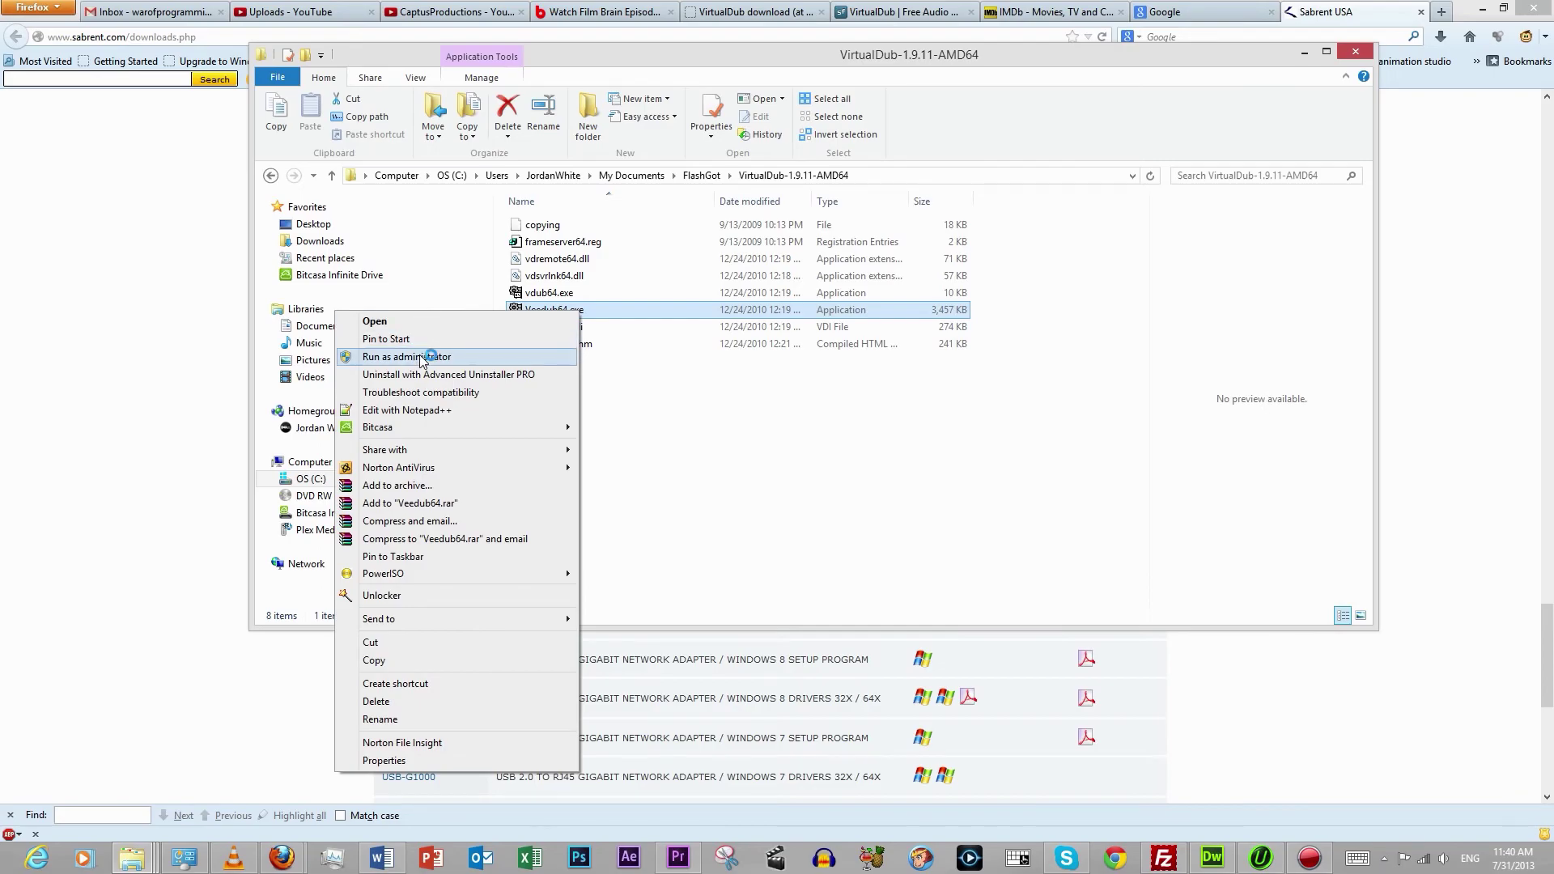
pyautogui.click(422, 357)
pyautogui.click(848, 462)
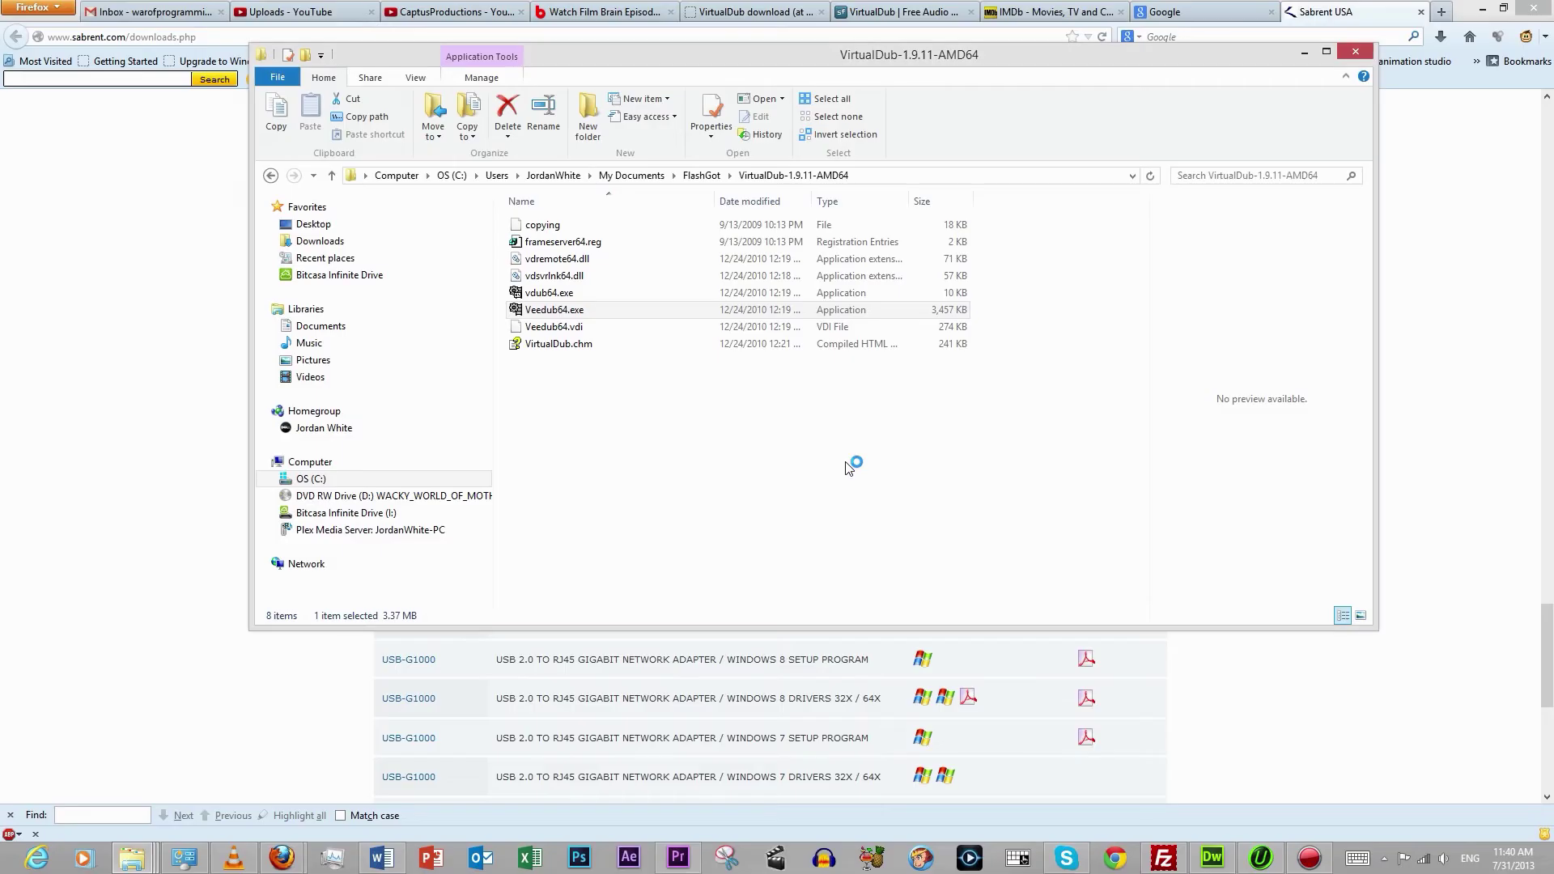
pyautogui.click(105, 119)
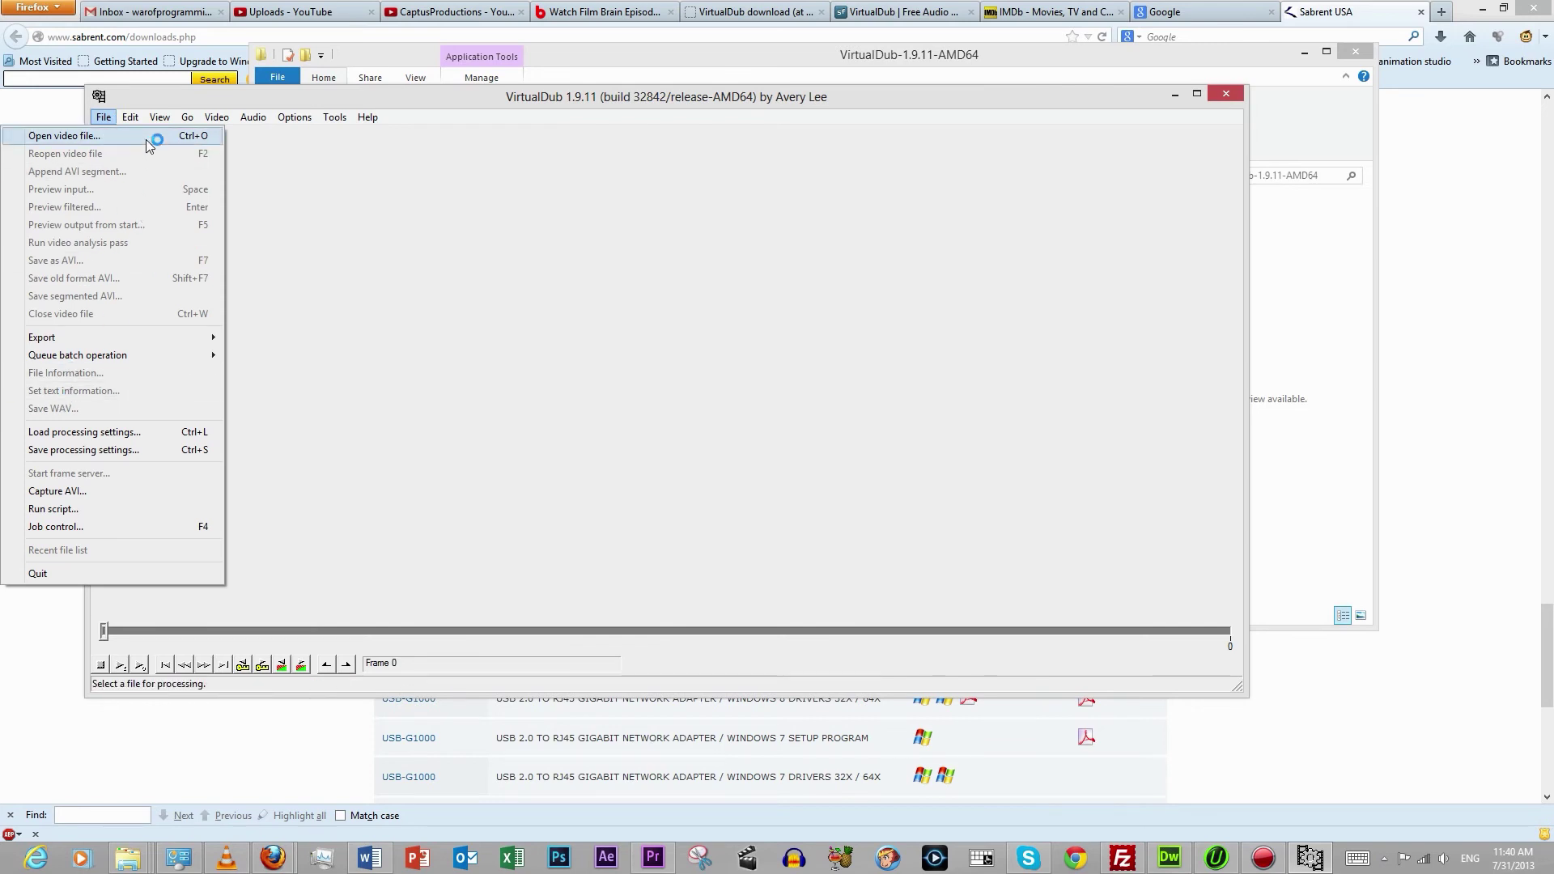
pyautogui.click(521, 93)
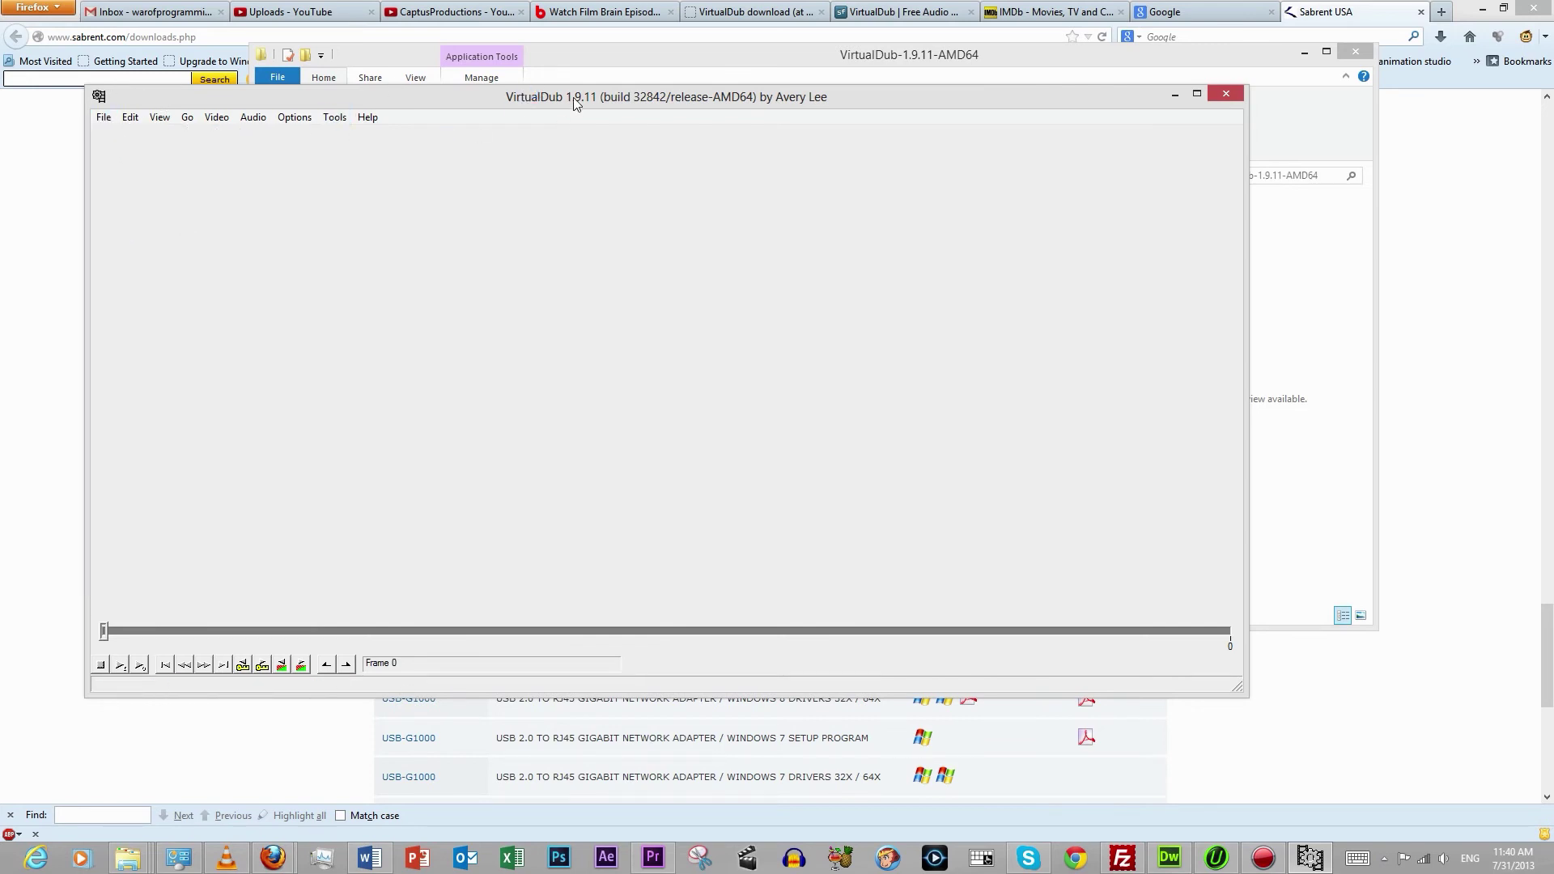
pyautogui.click(110, 120)
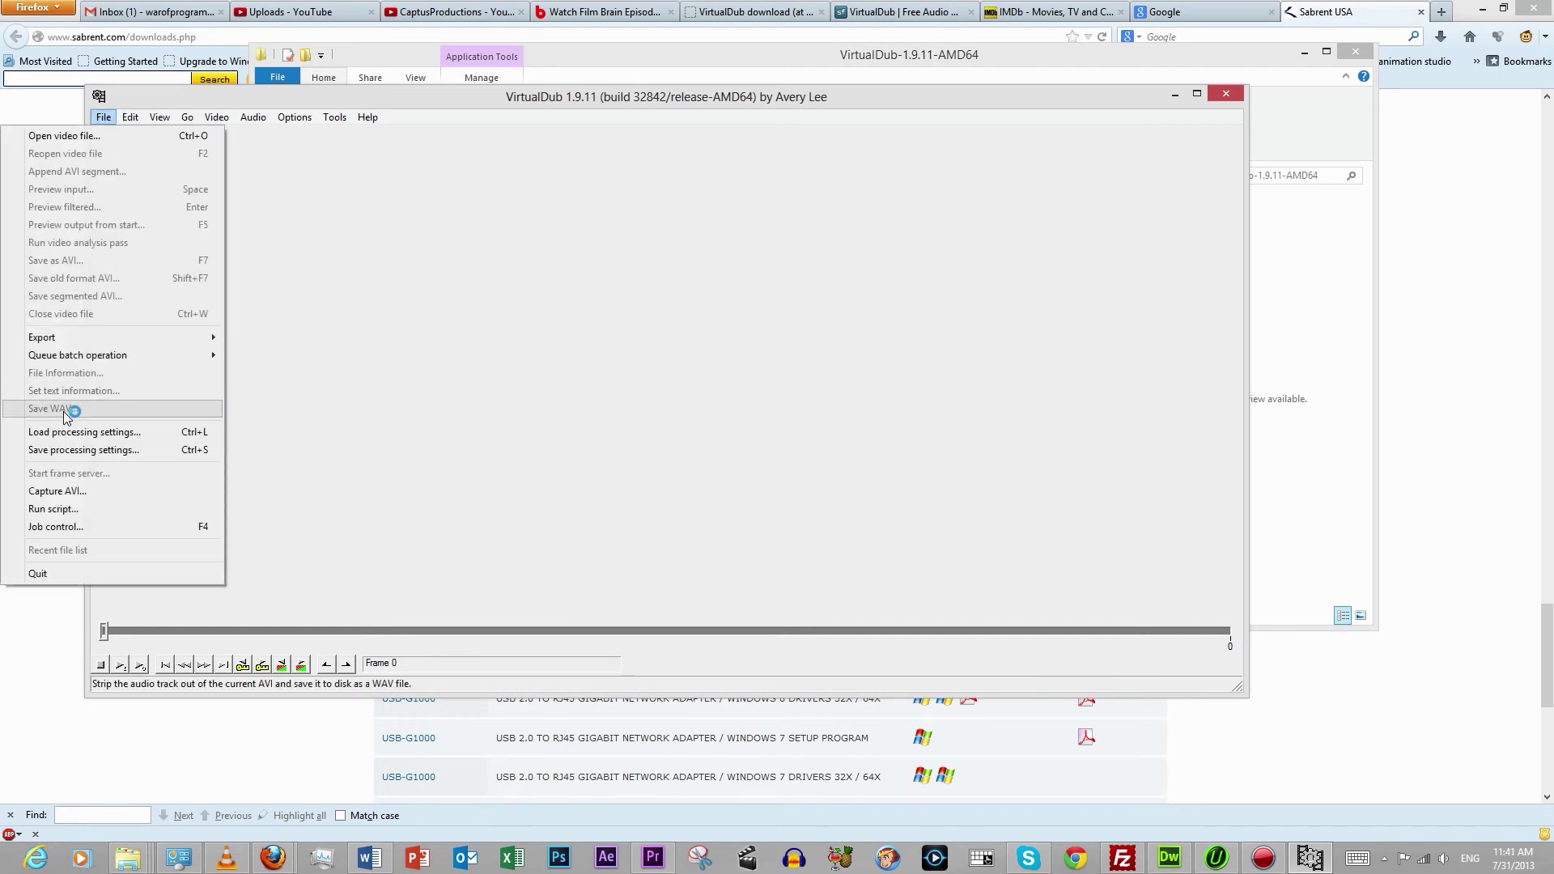
pyautogui.click(82, 490)
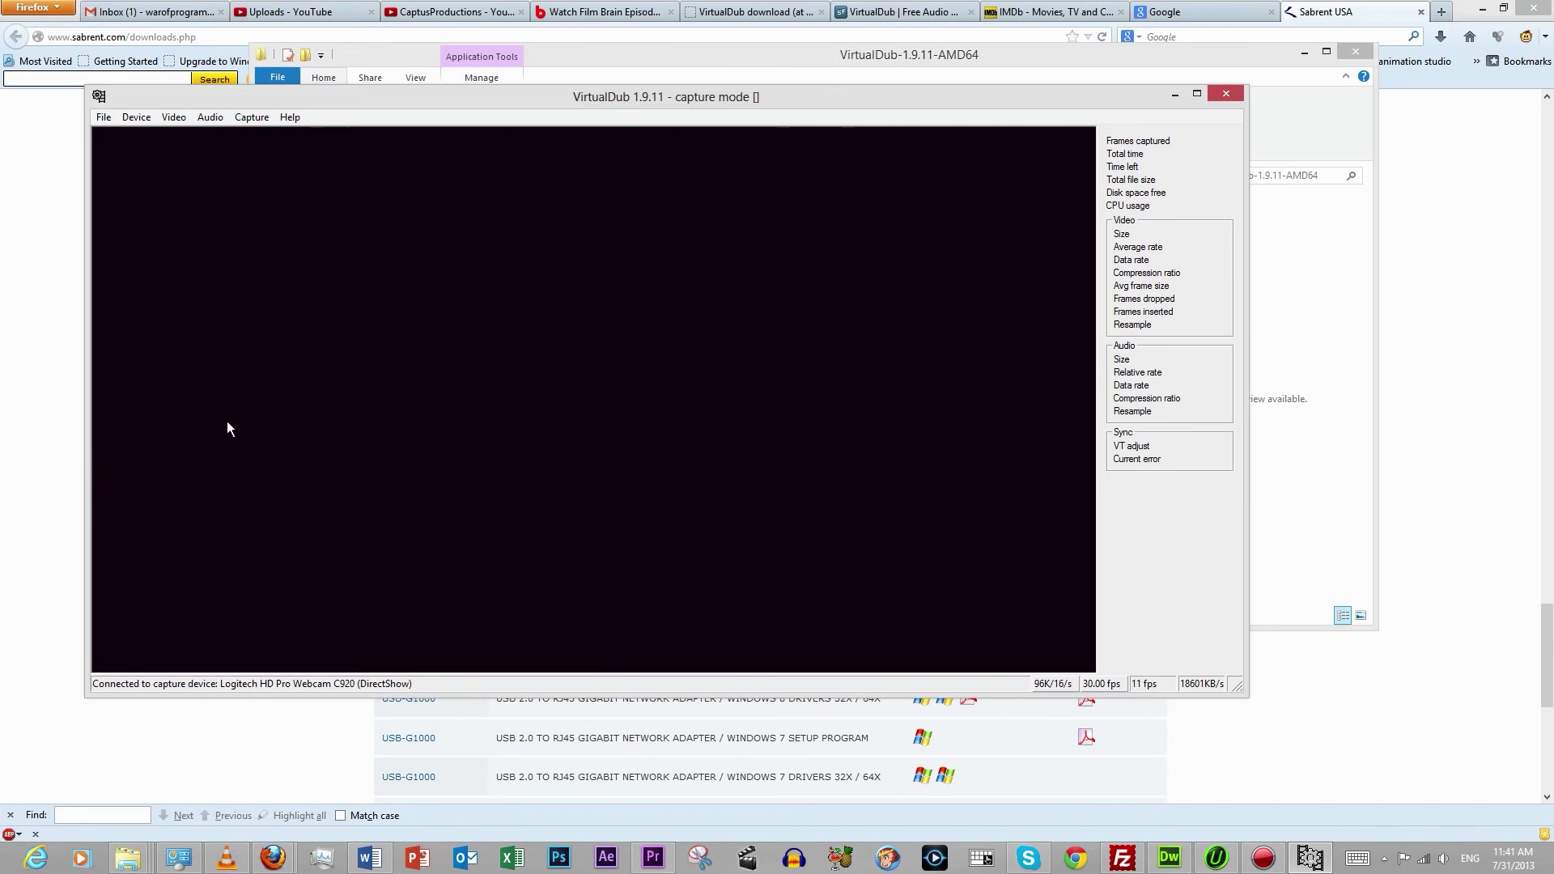
# Switch VirtualDub's capture device from the Logitech webcam to 2 USB2.0 Grabber (DirectShow)
pyautogui.click(136, 117)
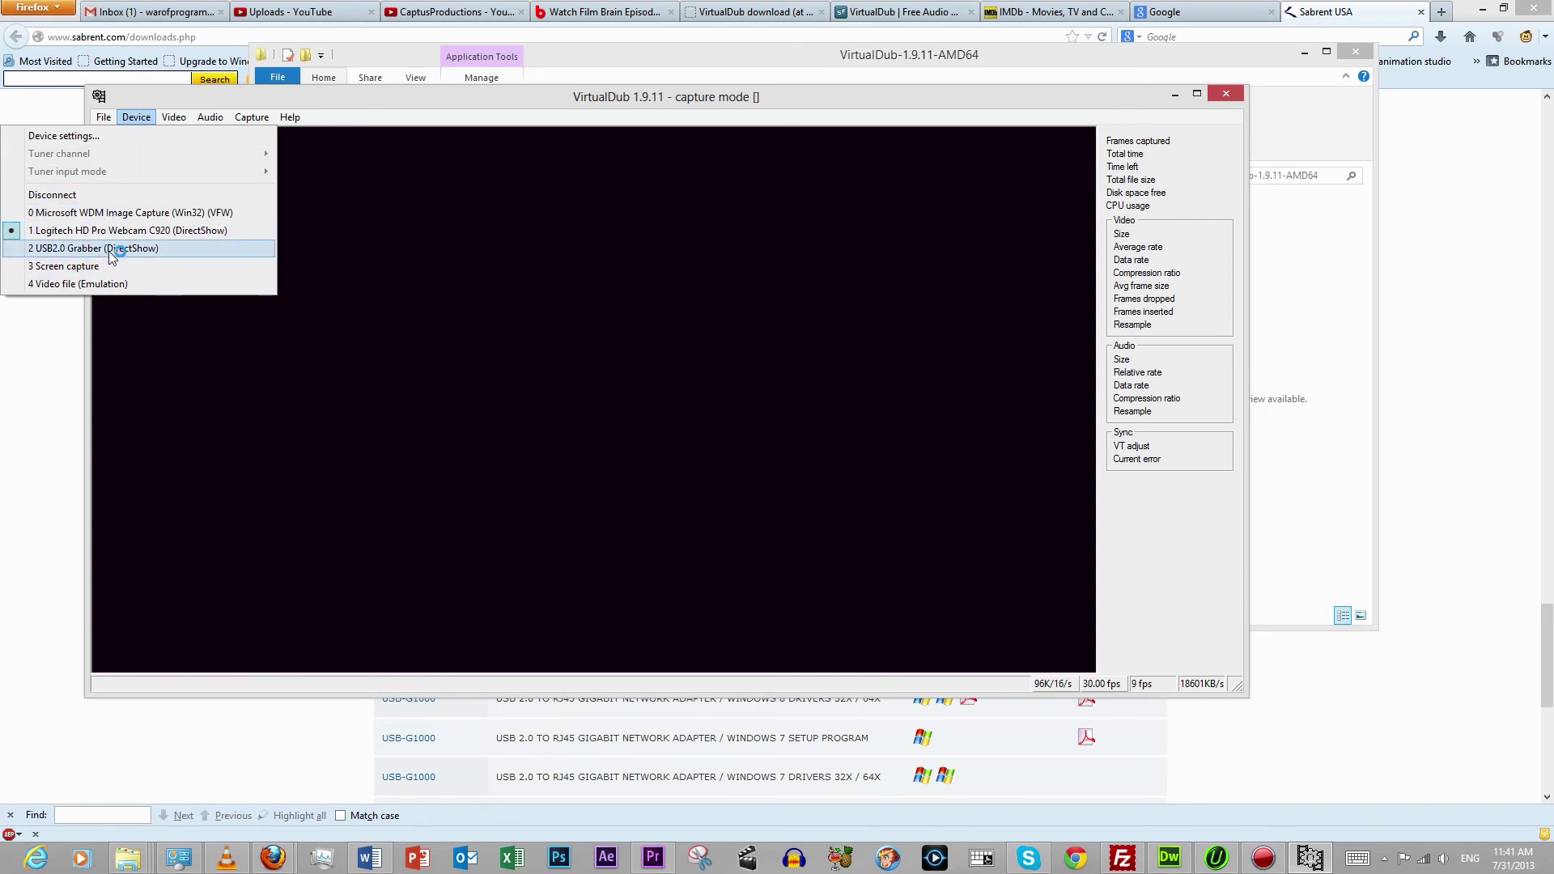
pyautogui.click(170, 248)
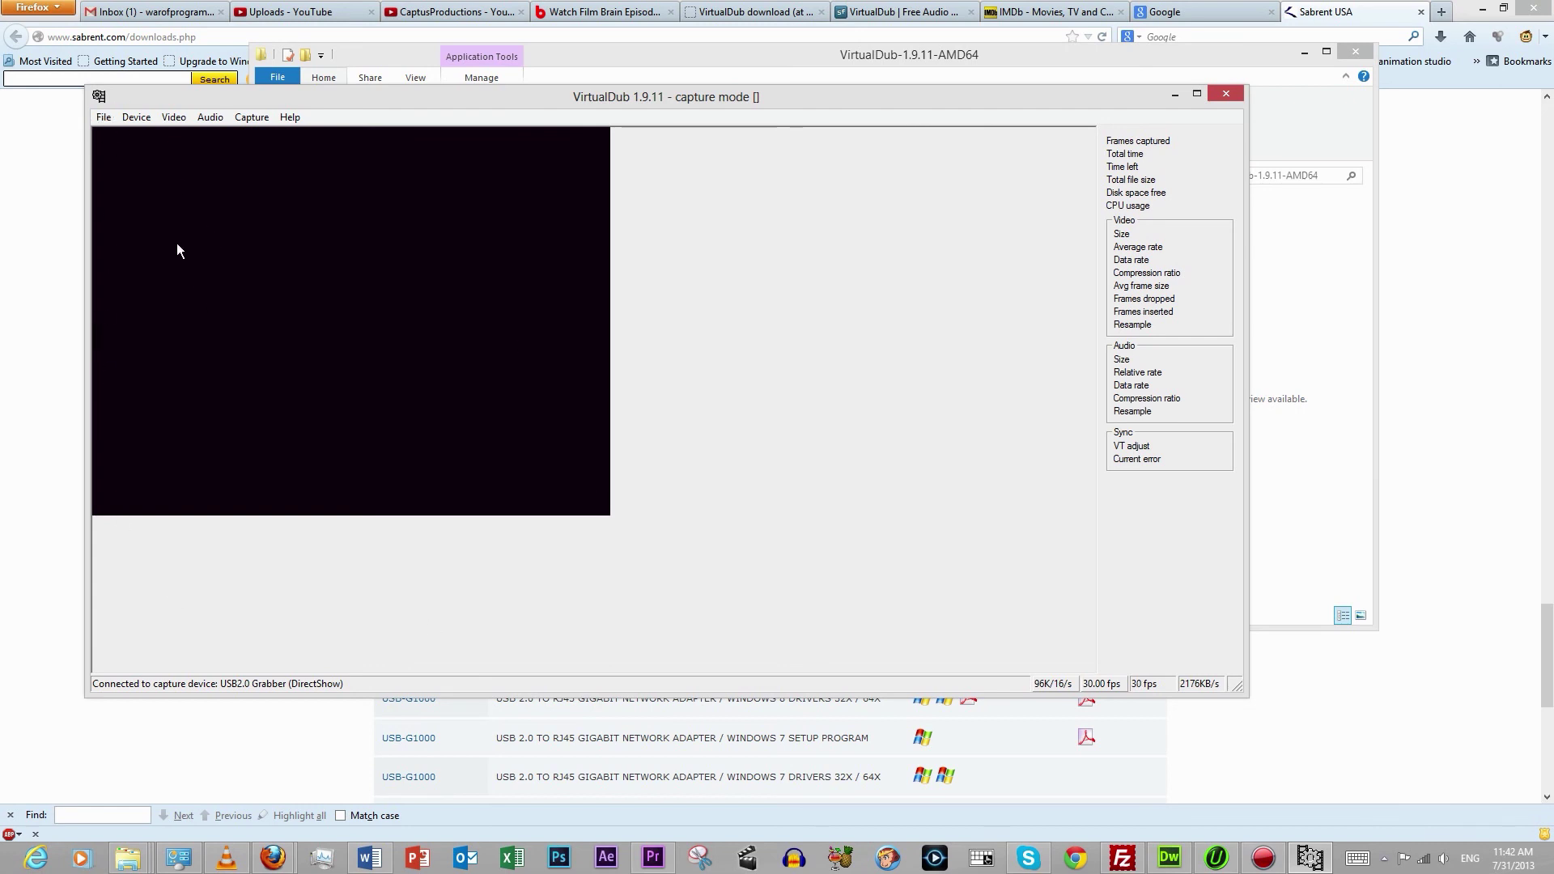
pyautogui.click(137, 117)
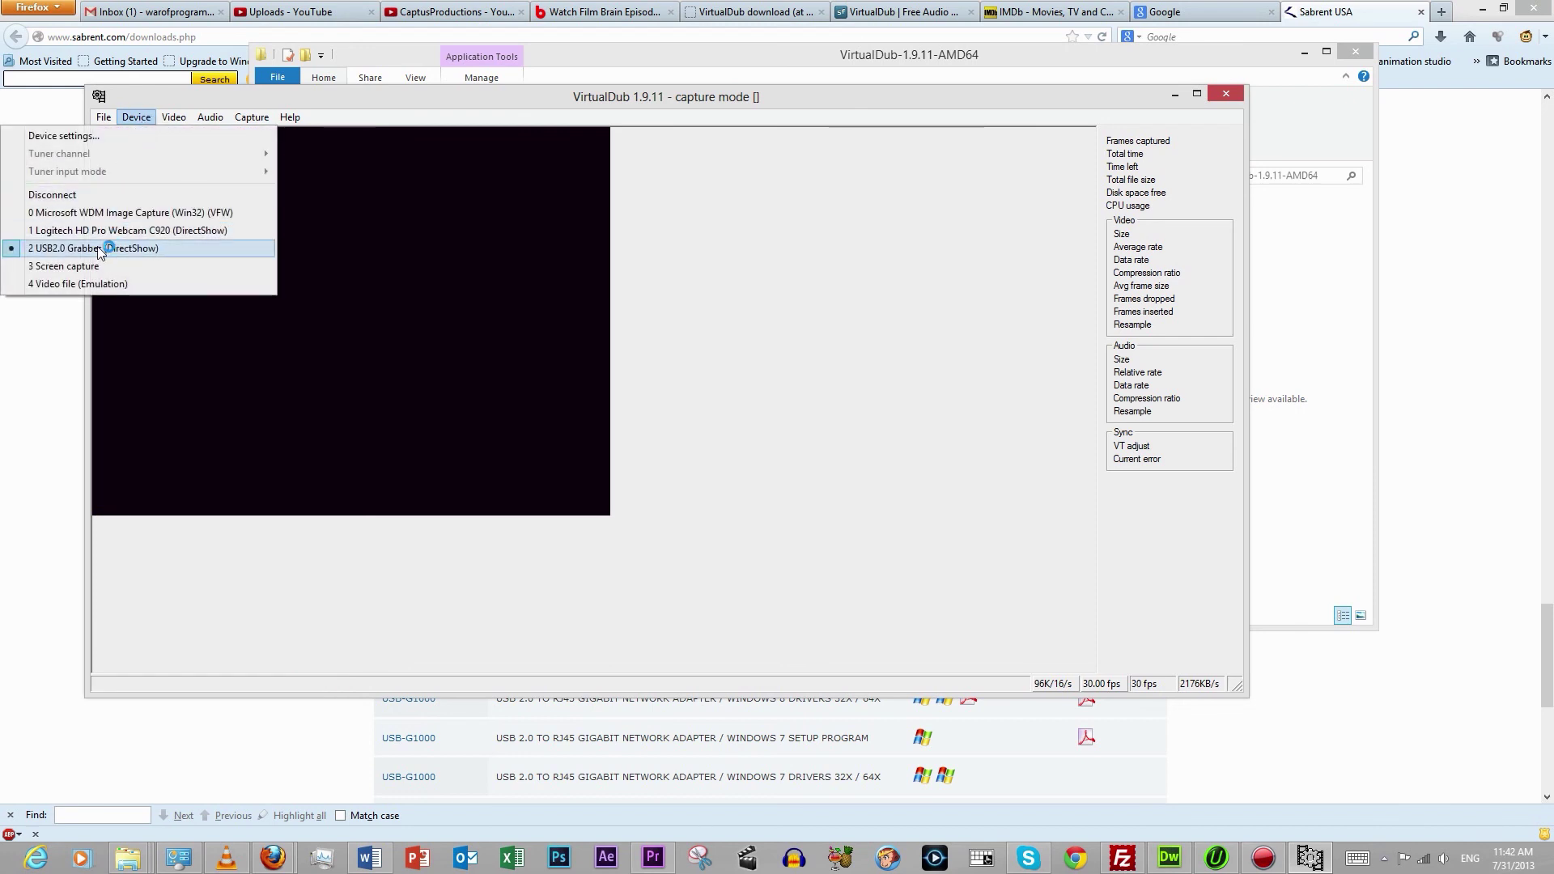
pyautogui.click(580, 100)
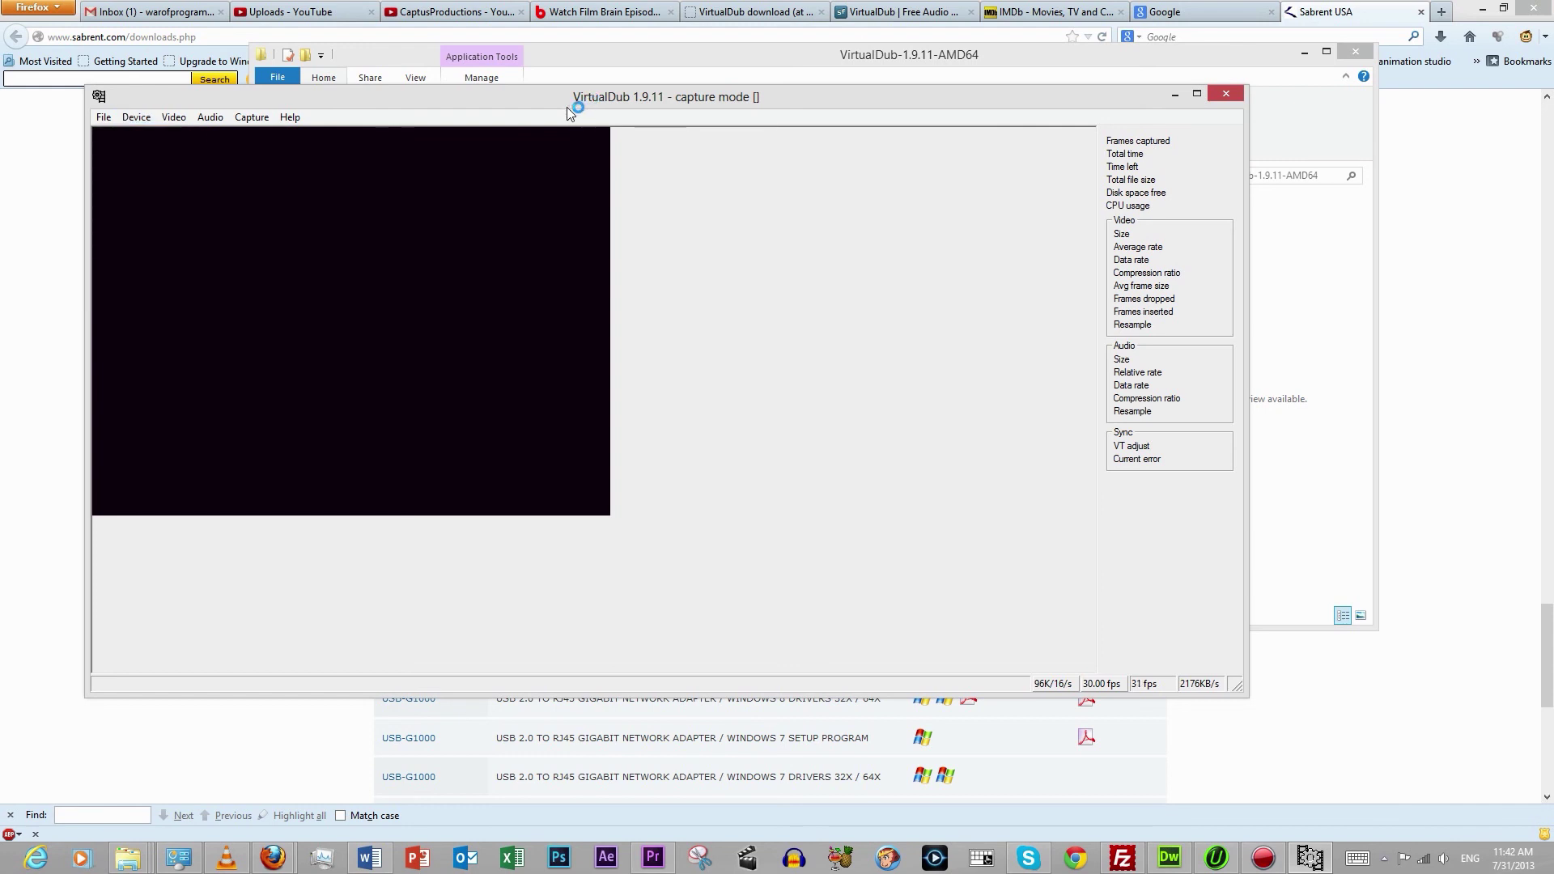